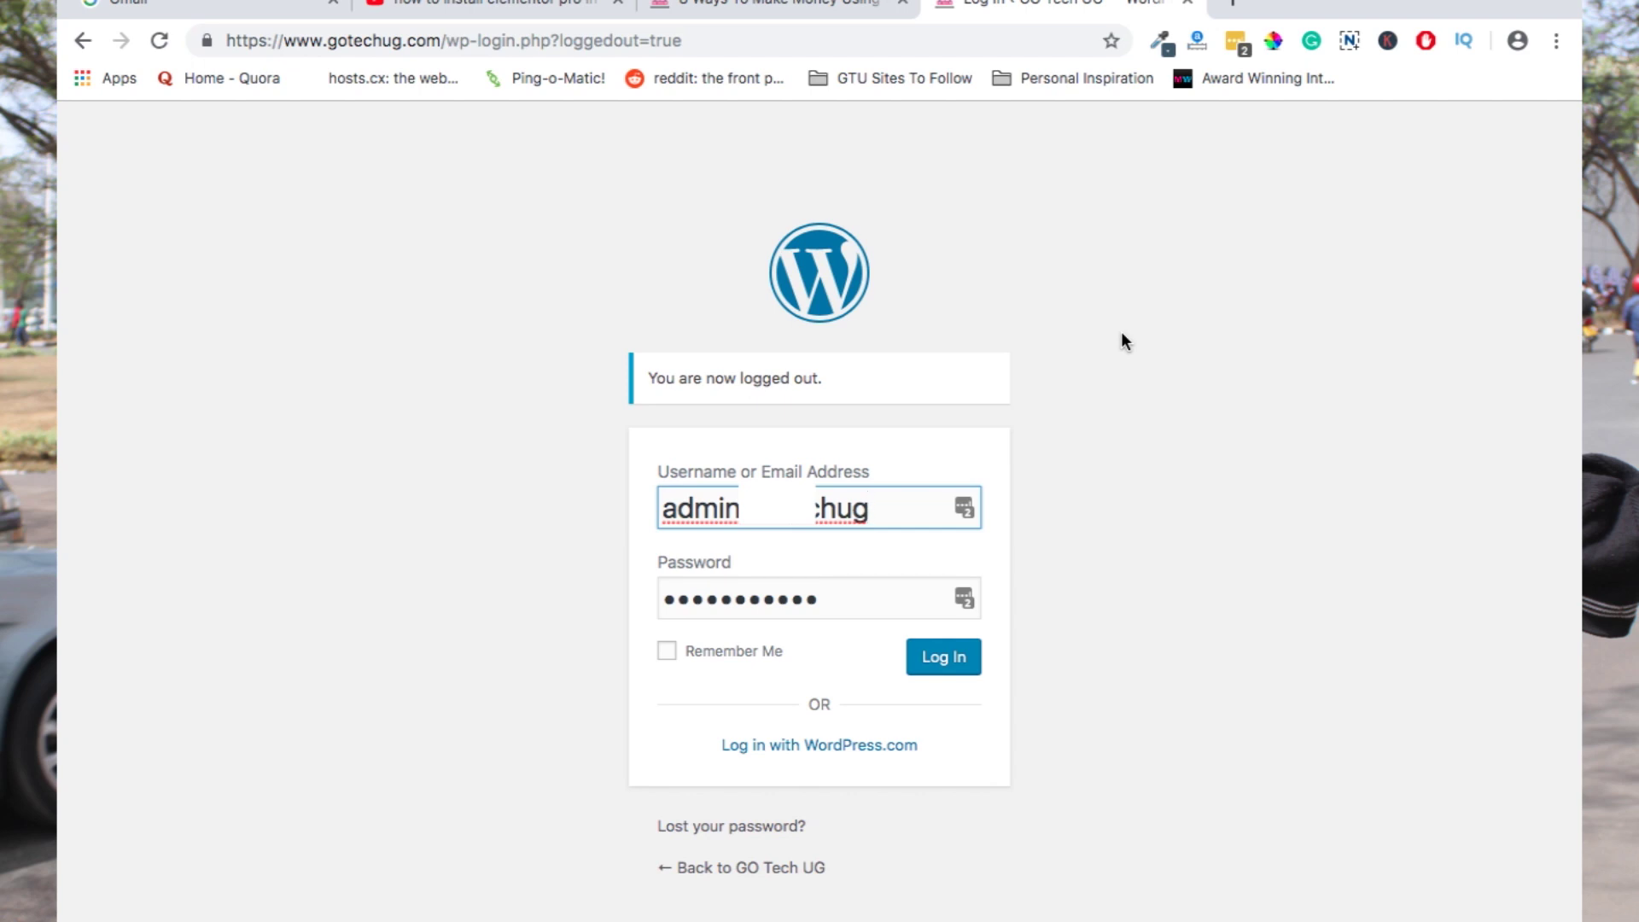
- Open a new blank browser tab beside the WordPress login page
left_click(1230, 3)
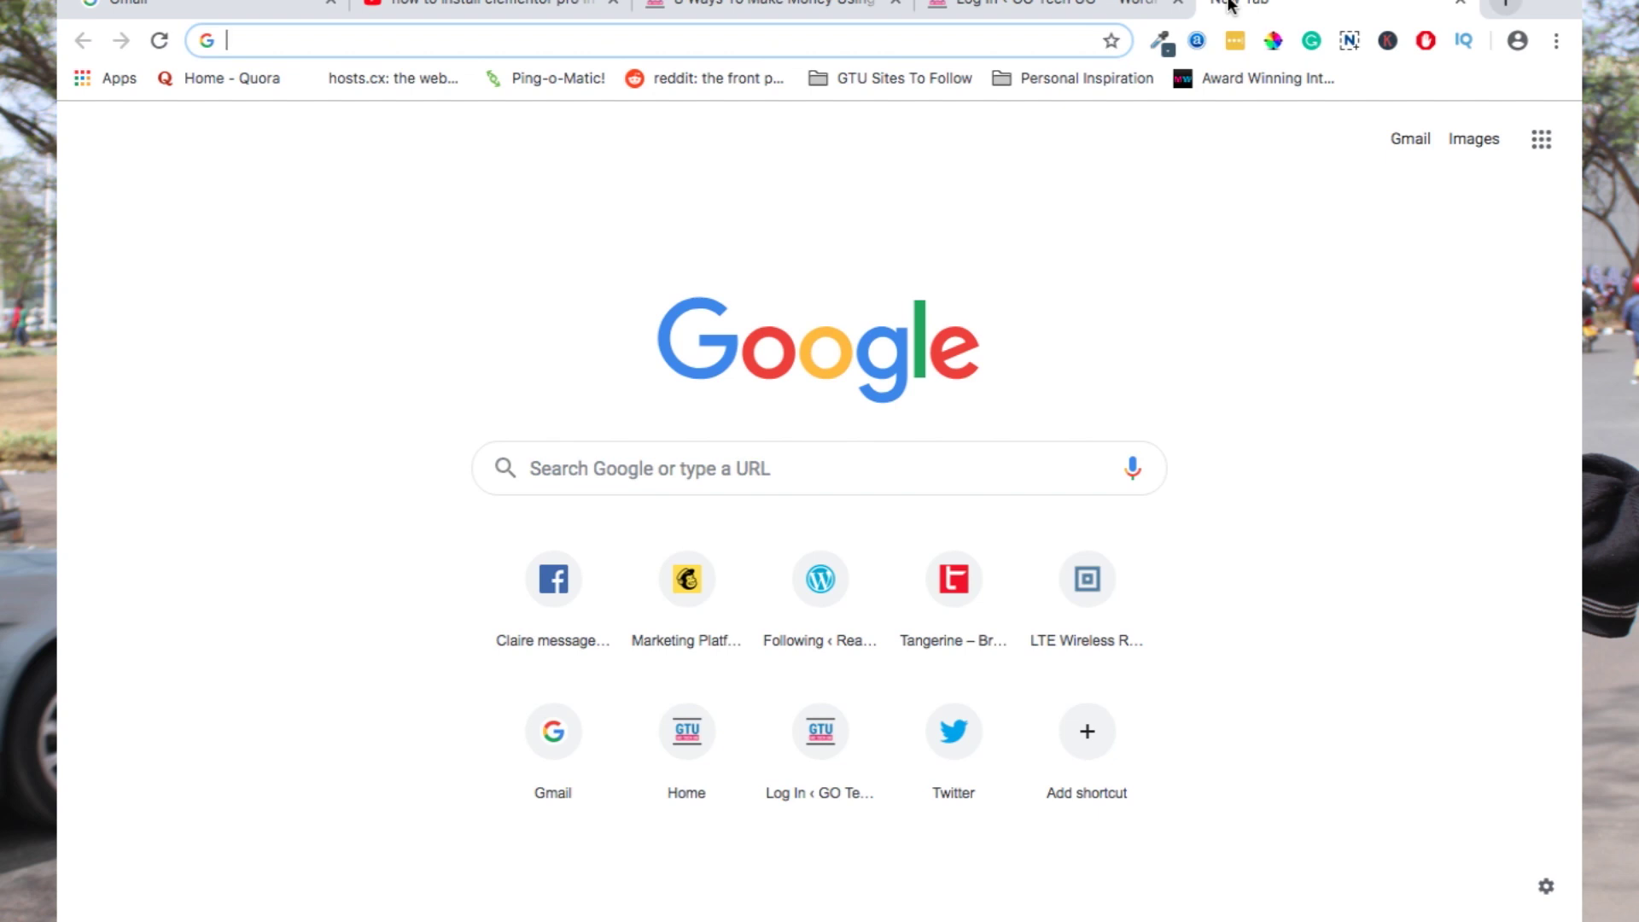
- Load elementor.com in the new tab
type("elementor.com")
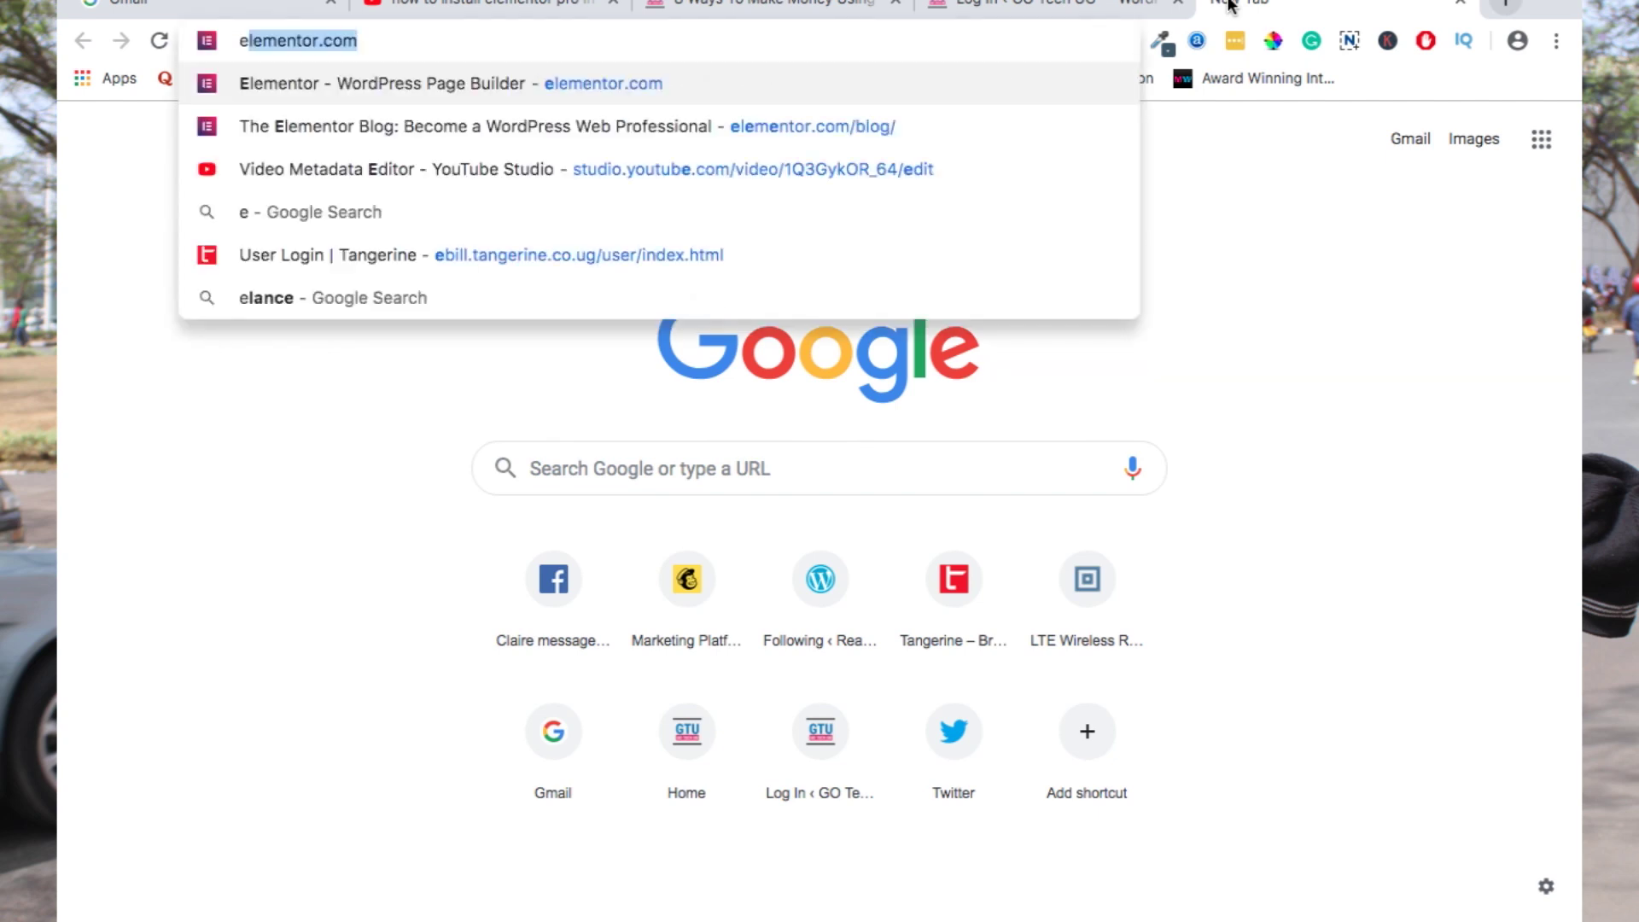
key("Right")
key("Return")
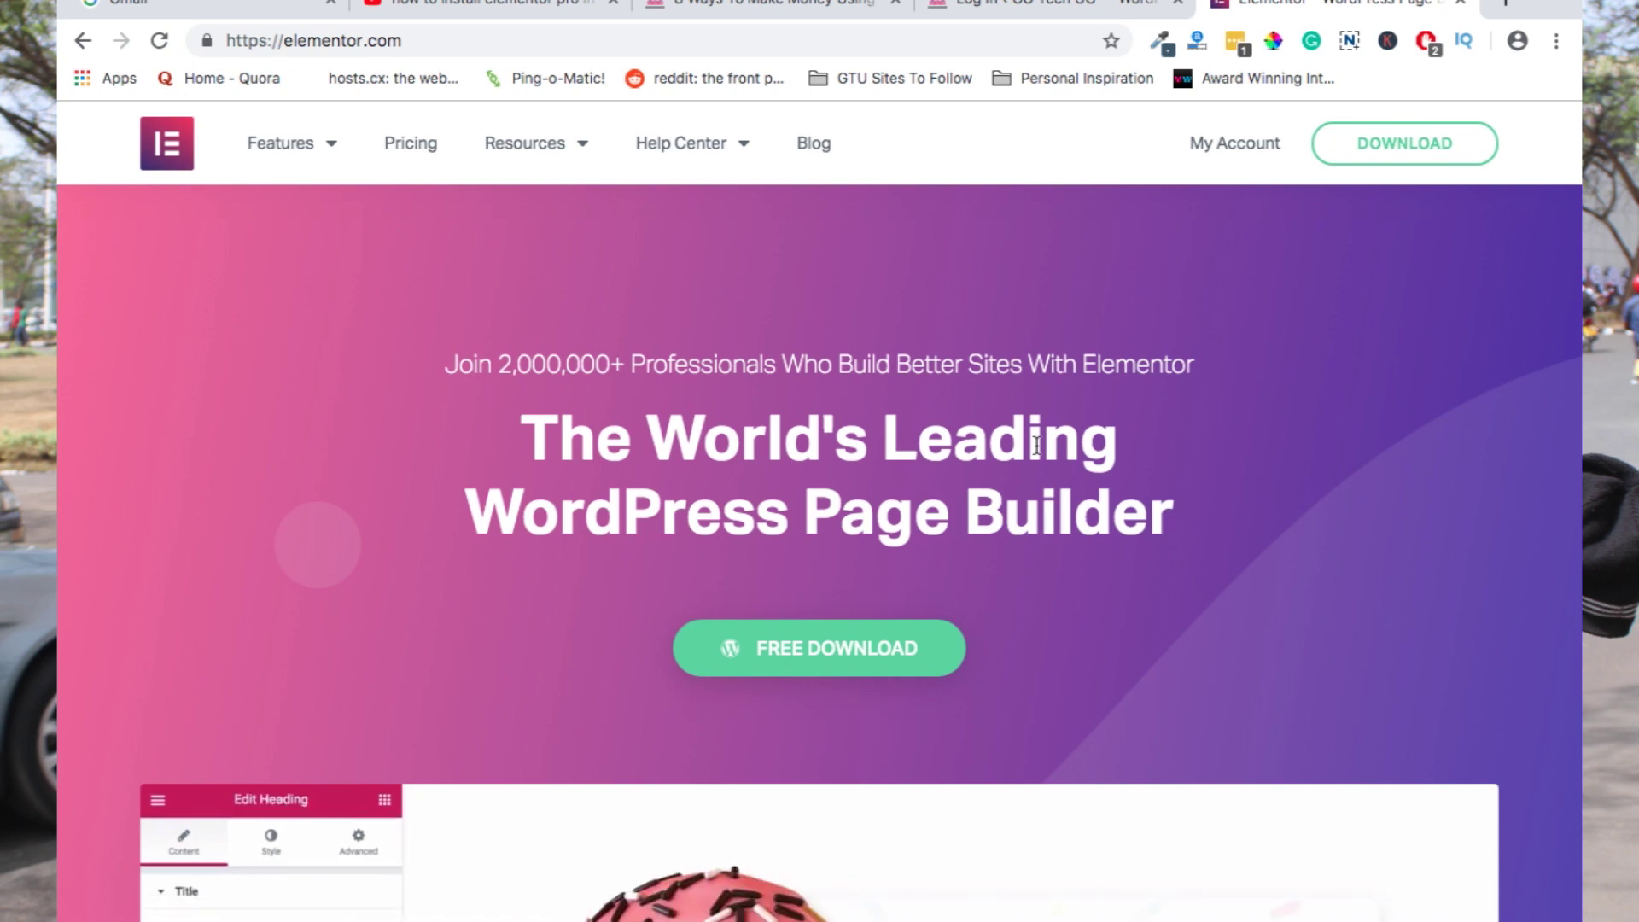
- Scroll through the Elementor homepage, then return to the WordPress login tab
scroll(1036, 443, "down", 2)
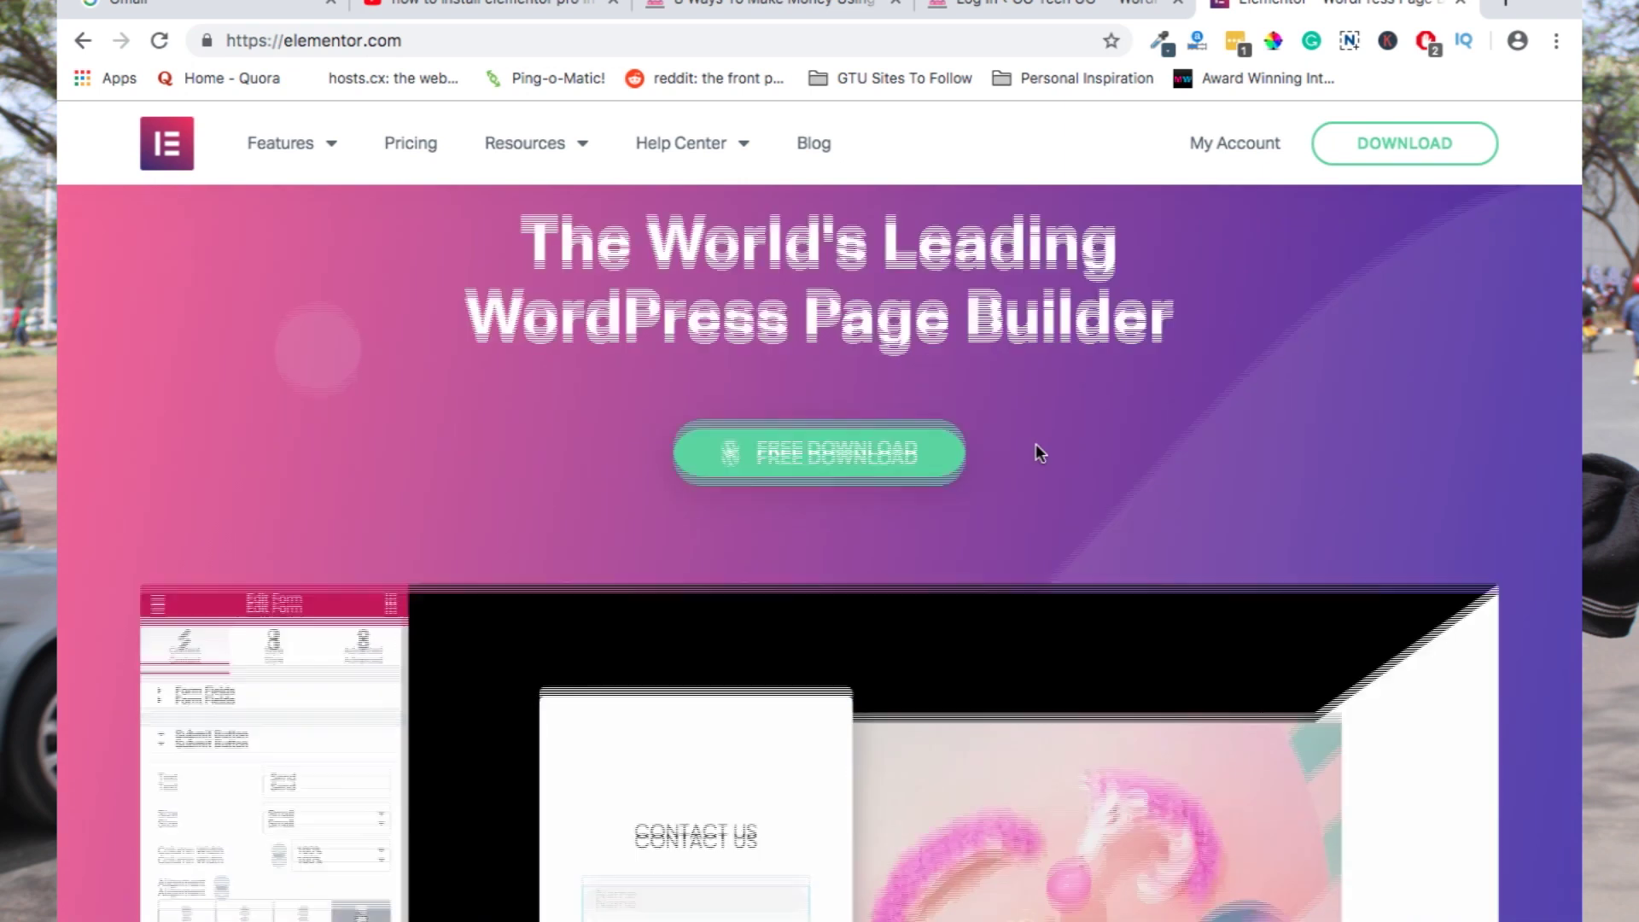
scroll(1036, 443, "down", 4)
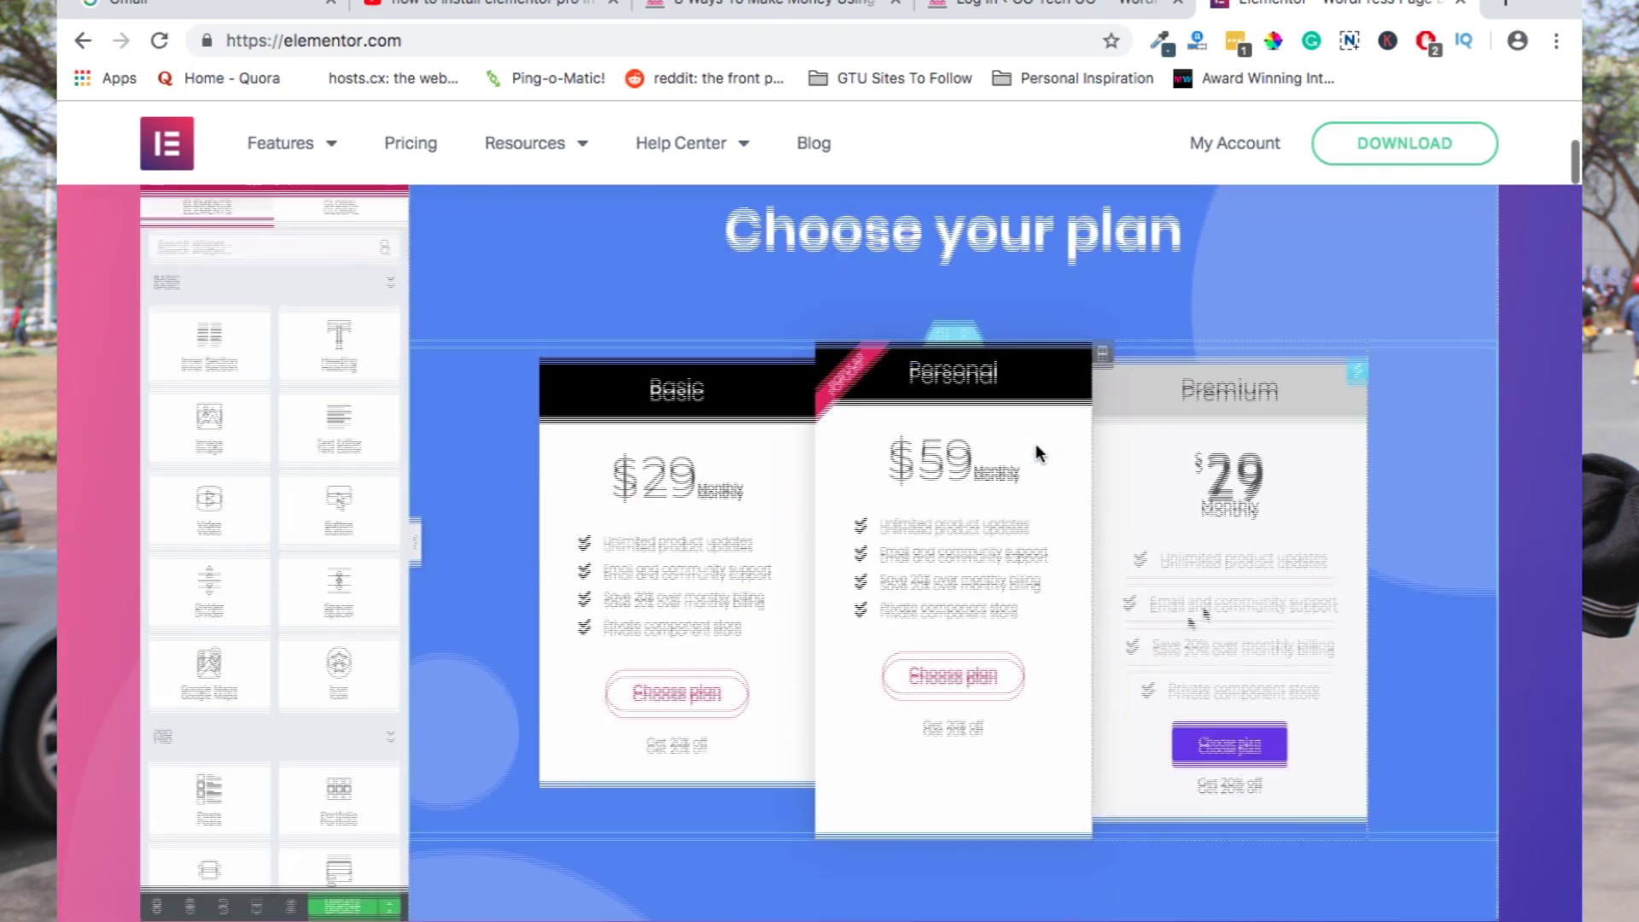
scroll(1036, 443, "up", 2)
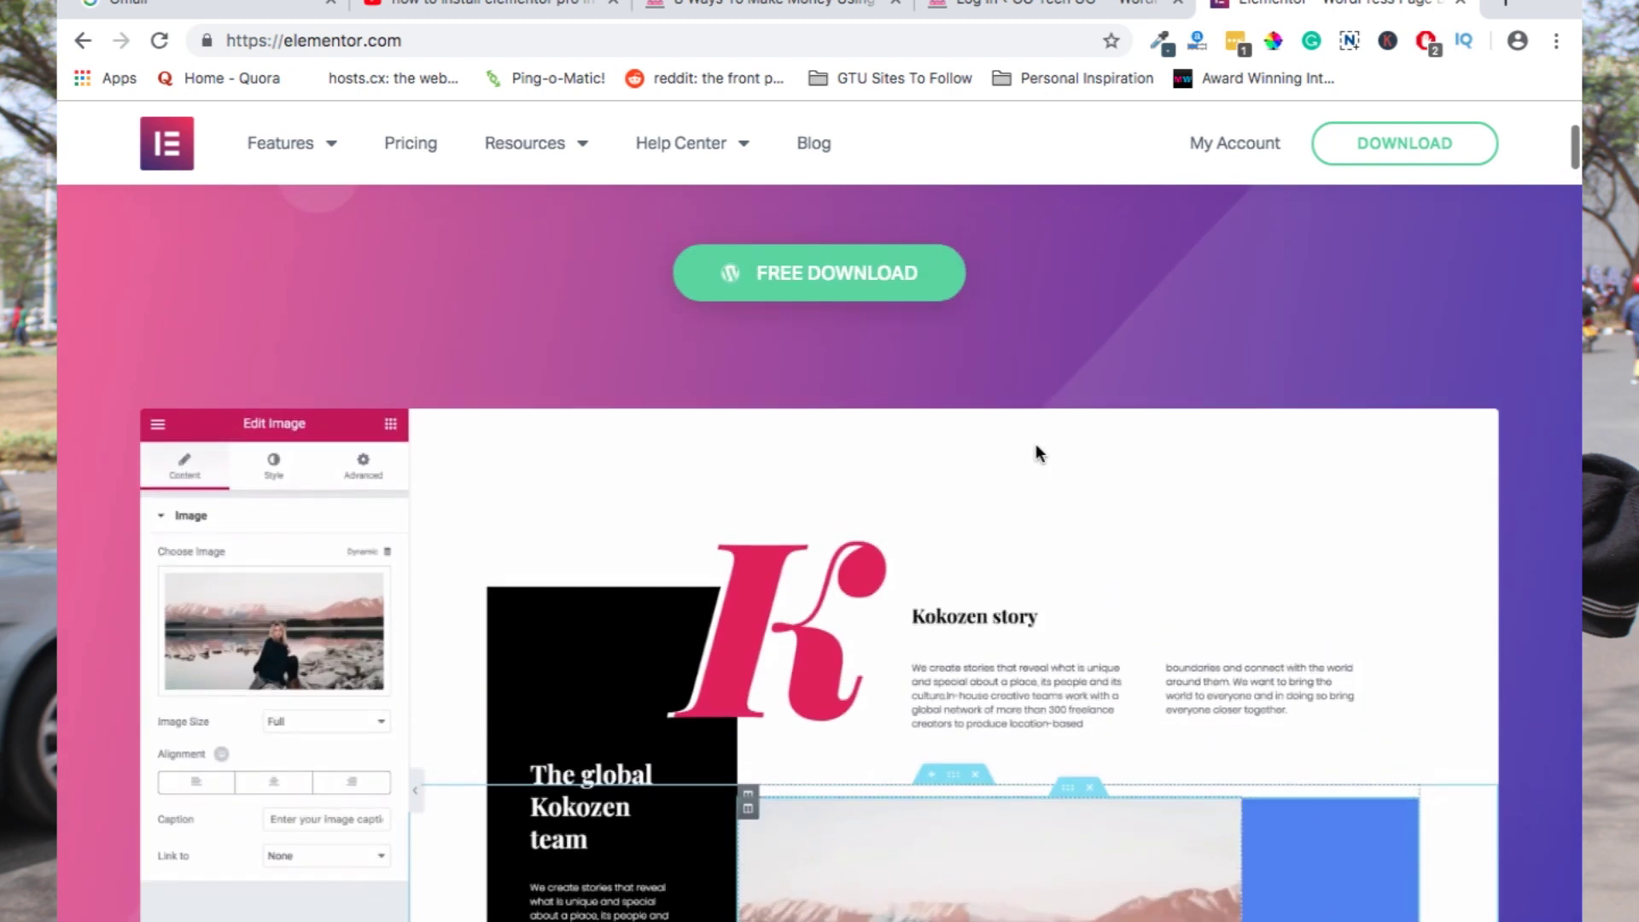
scroll(1036, 443, "down", 2)
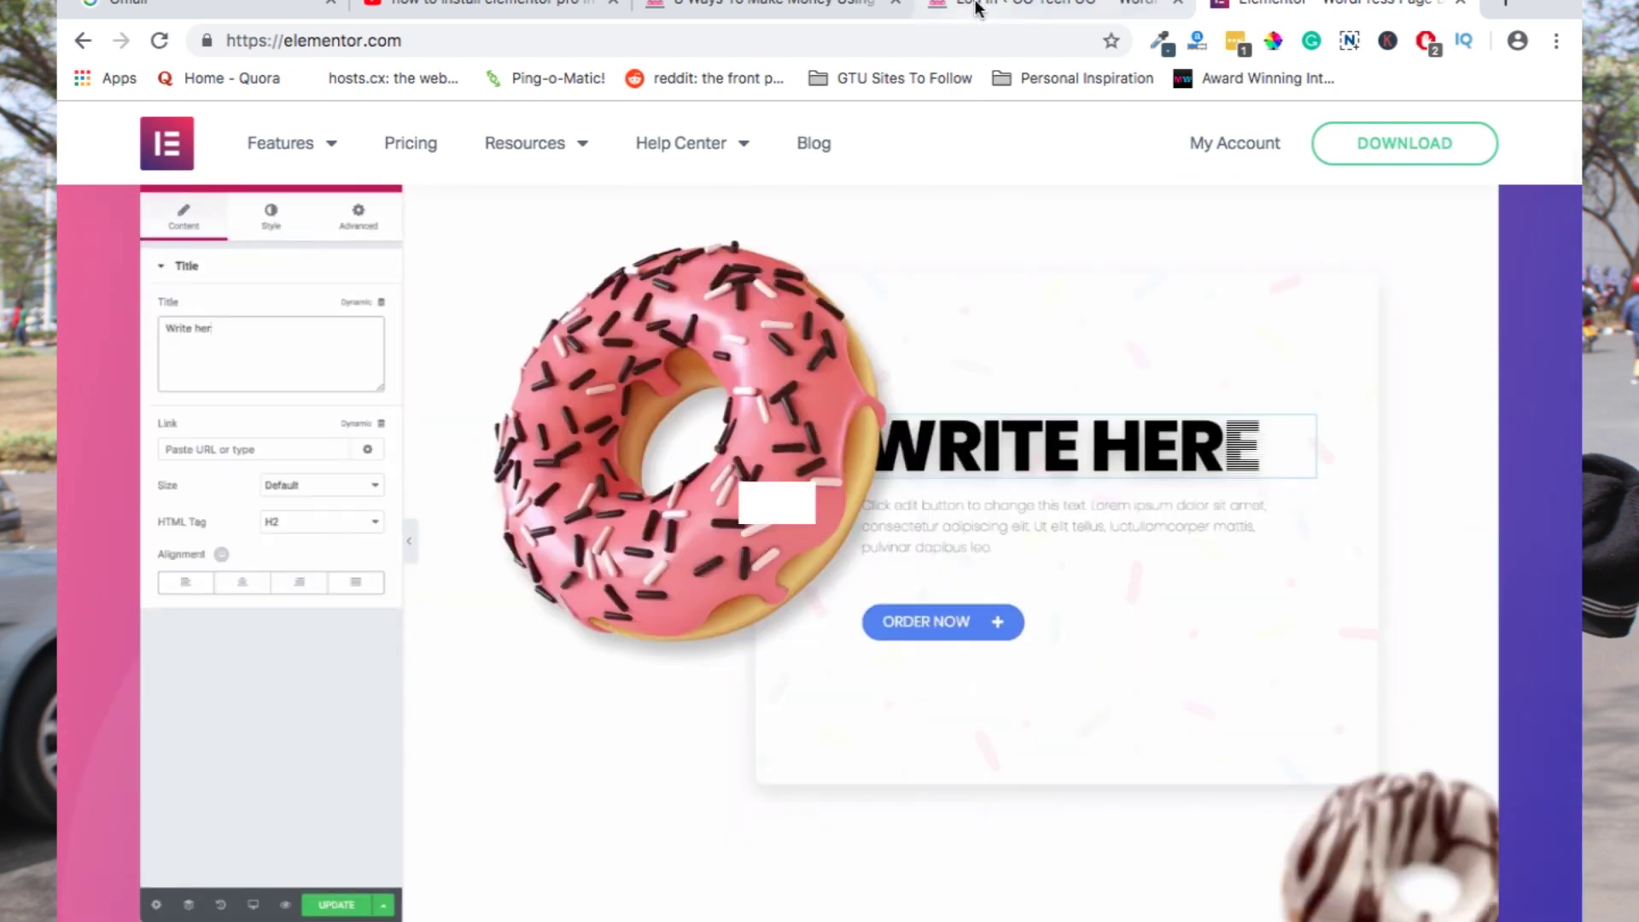
left_click(980, 10)
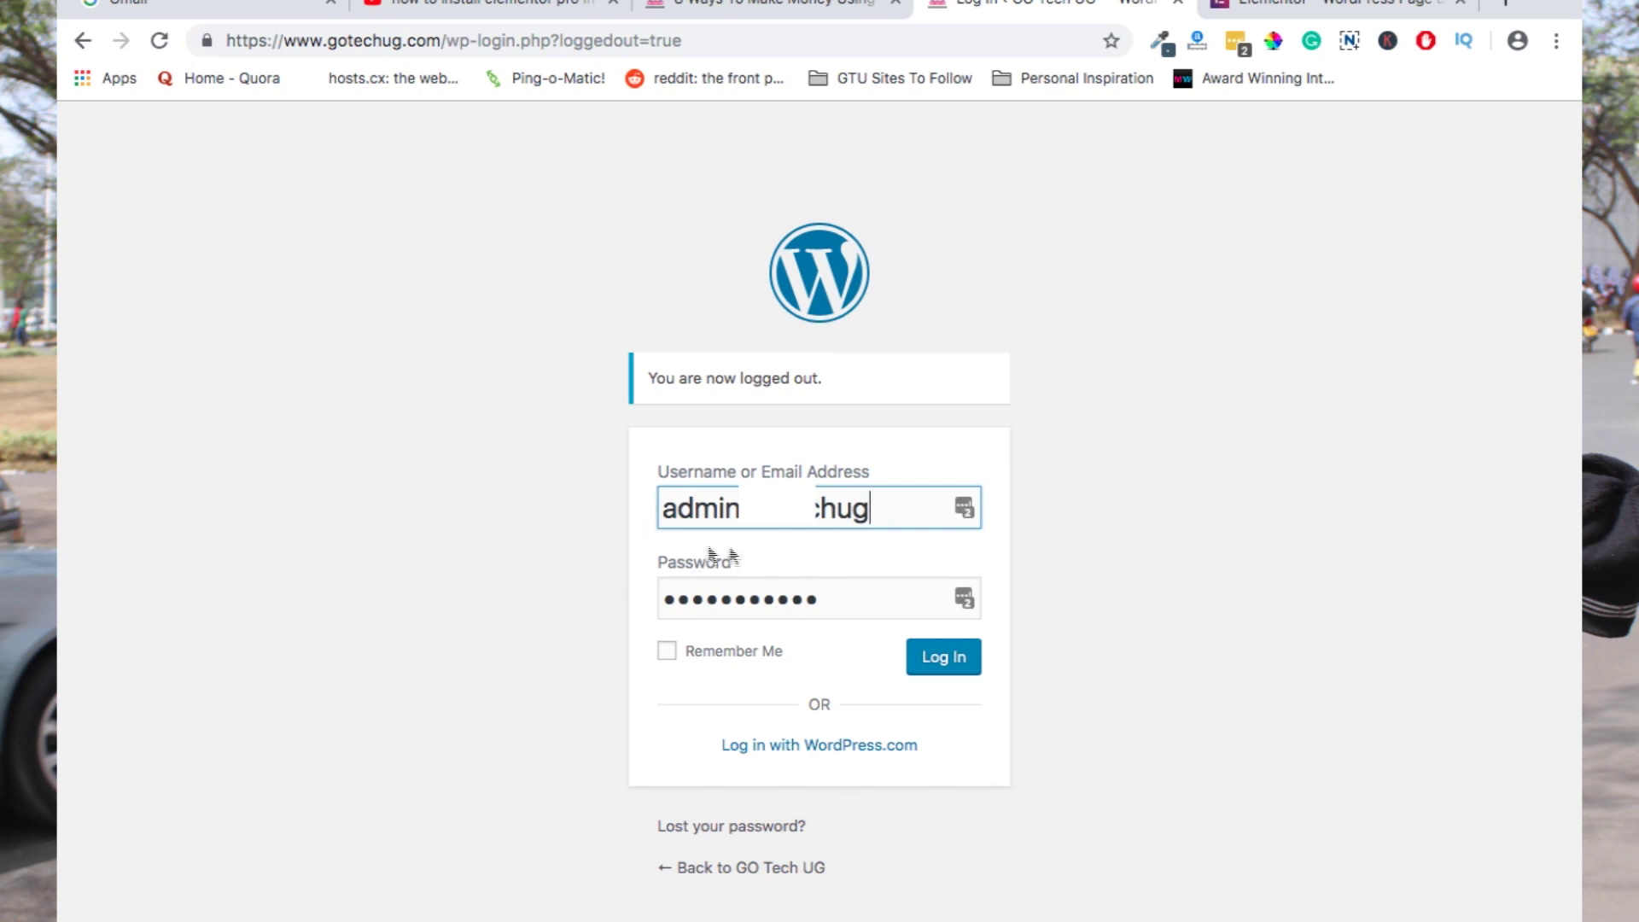
- Log in with the filled credentials and look over the GO Tech UG admin Dashboard
left_click(937, 672)
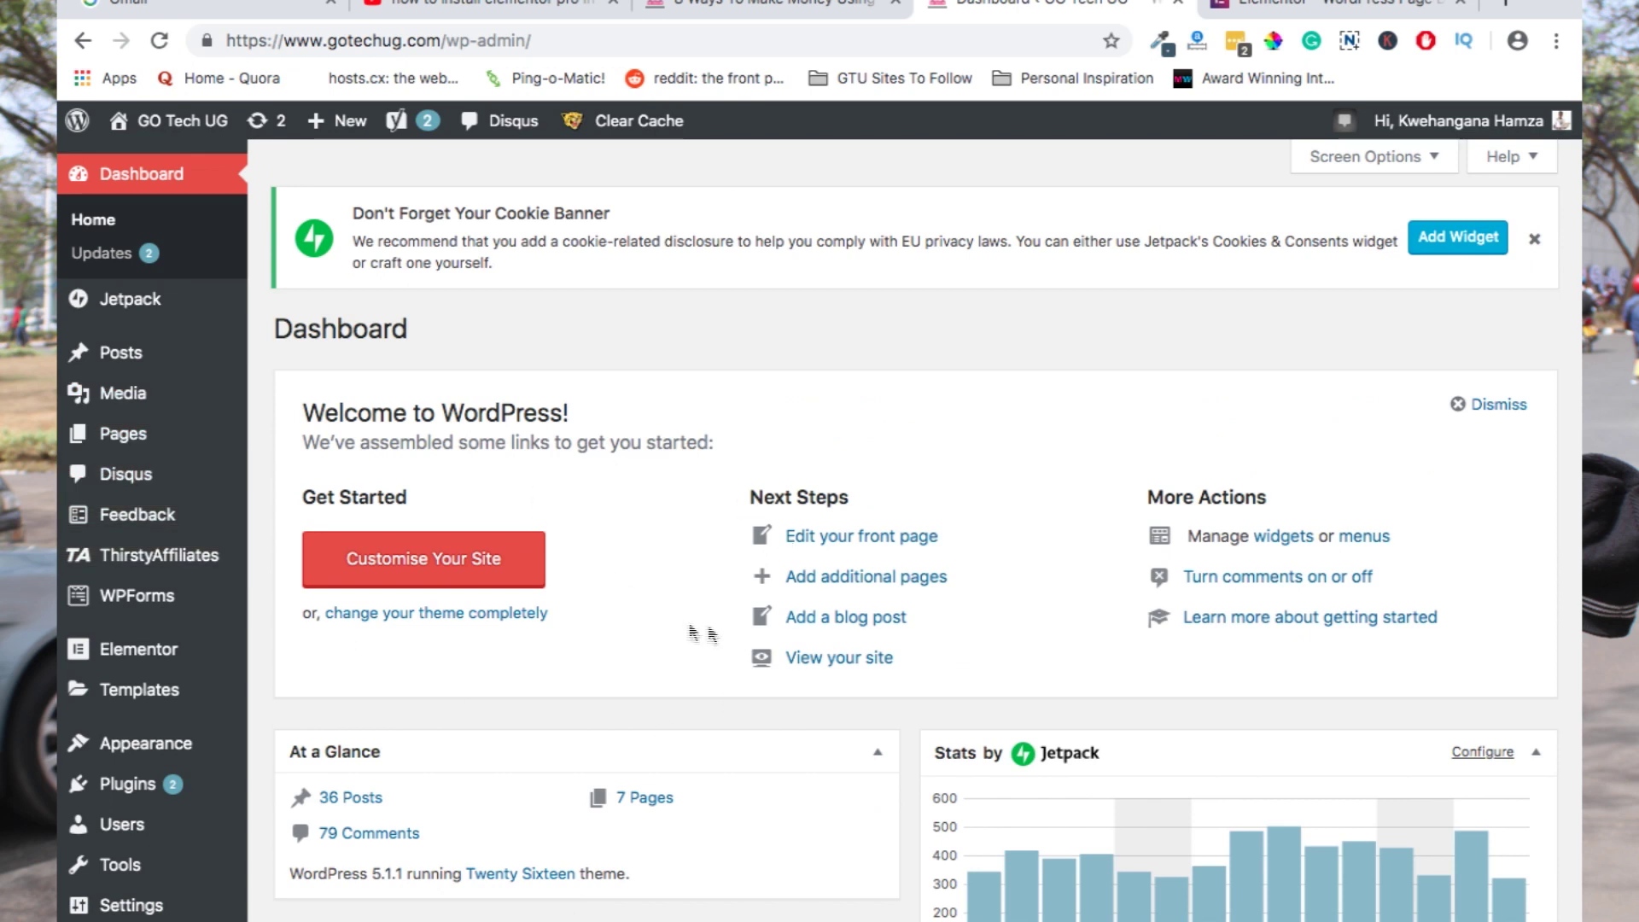
scroll(720, 631, "down", 3)
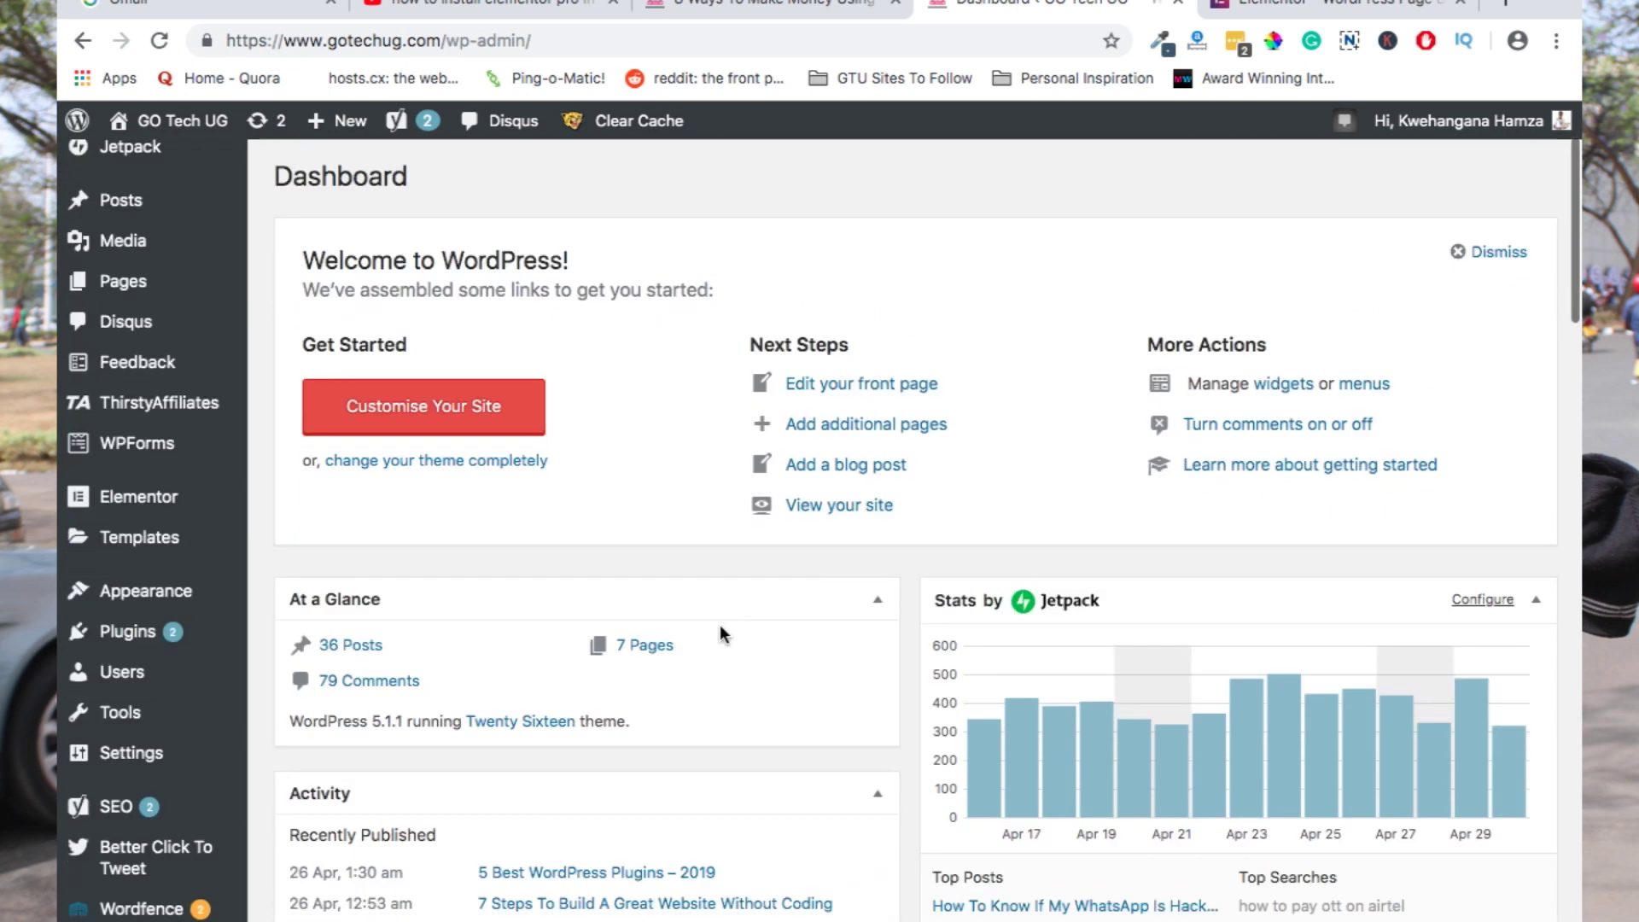
mouse_move(145, 641)
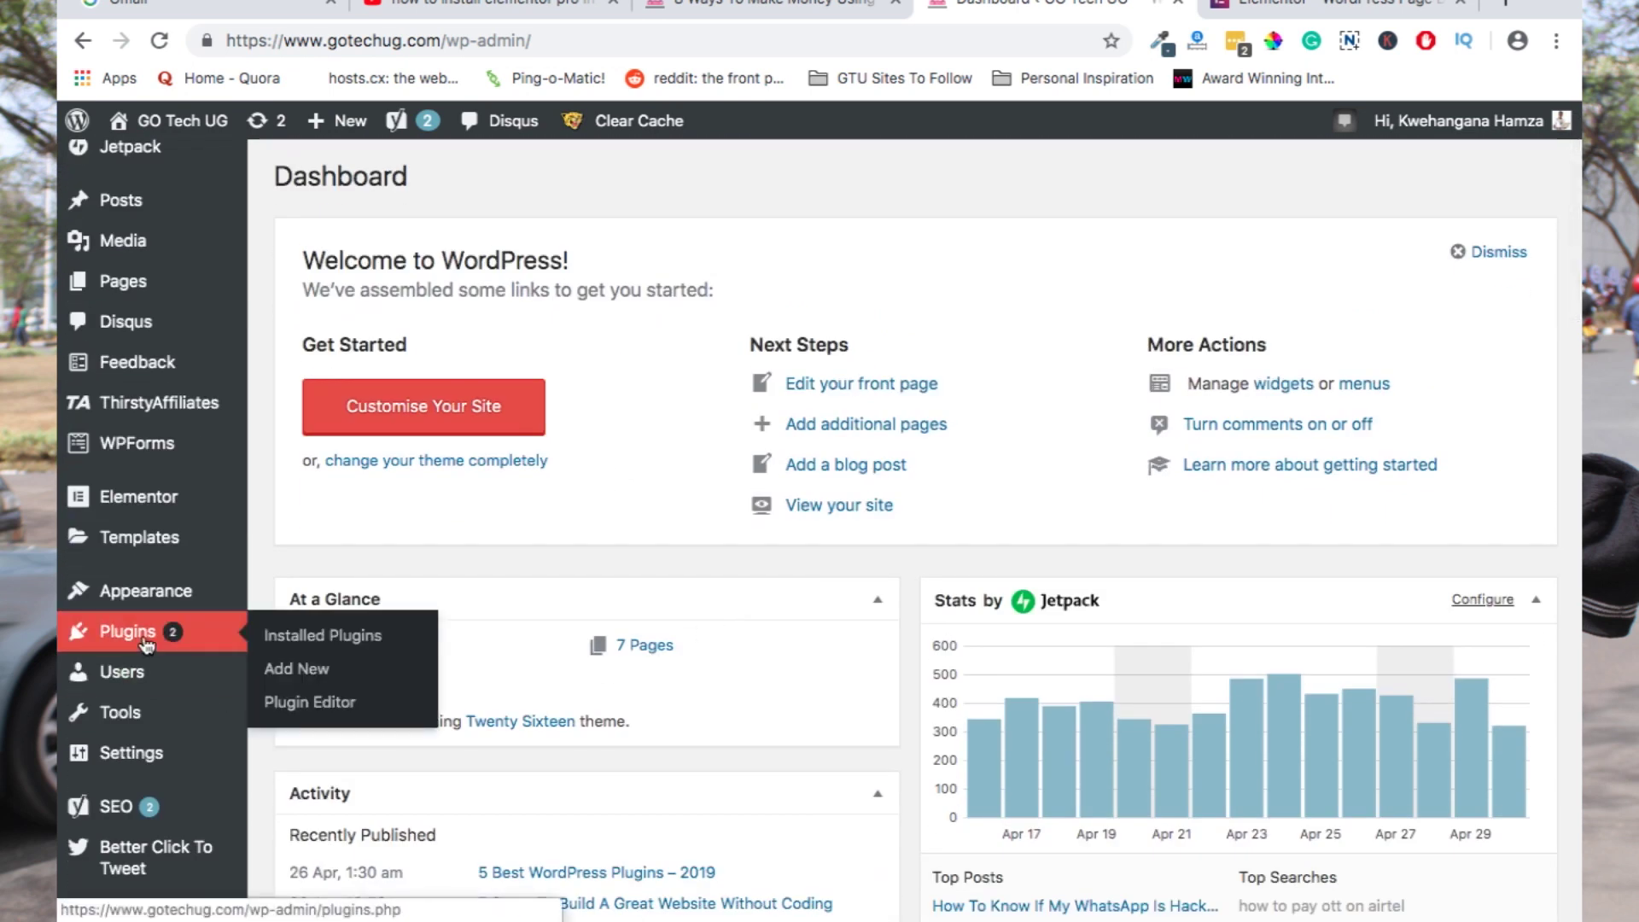
- Search Add Plugins for 'elementor' to find Elementor Page Builder active, then return to elementor.com
left_click(296, 670)
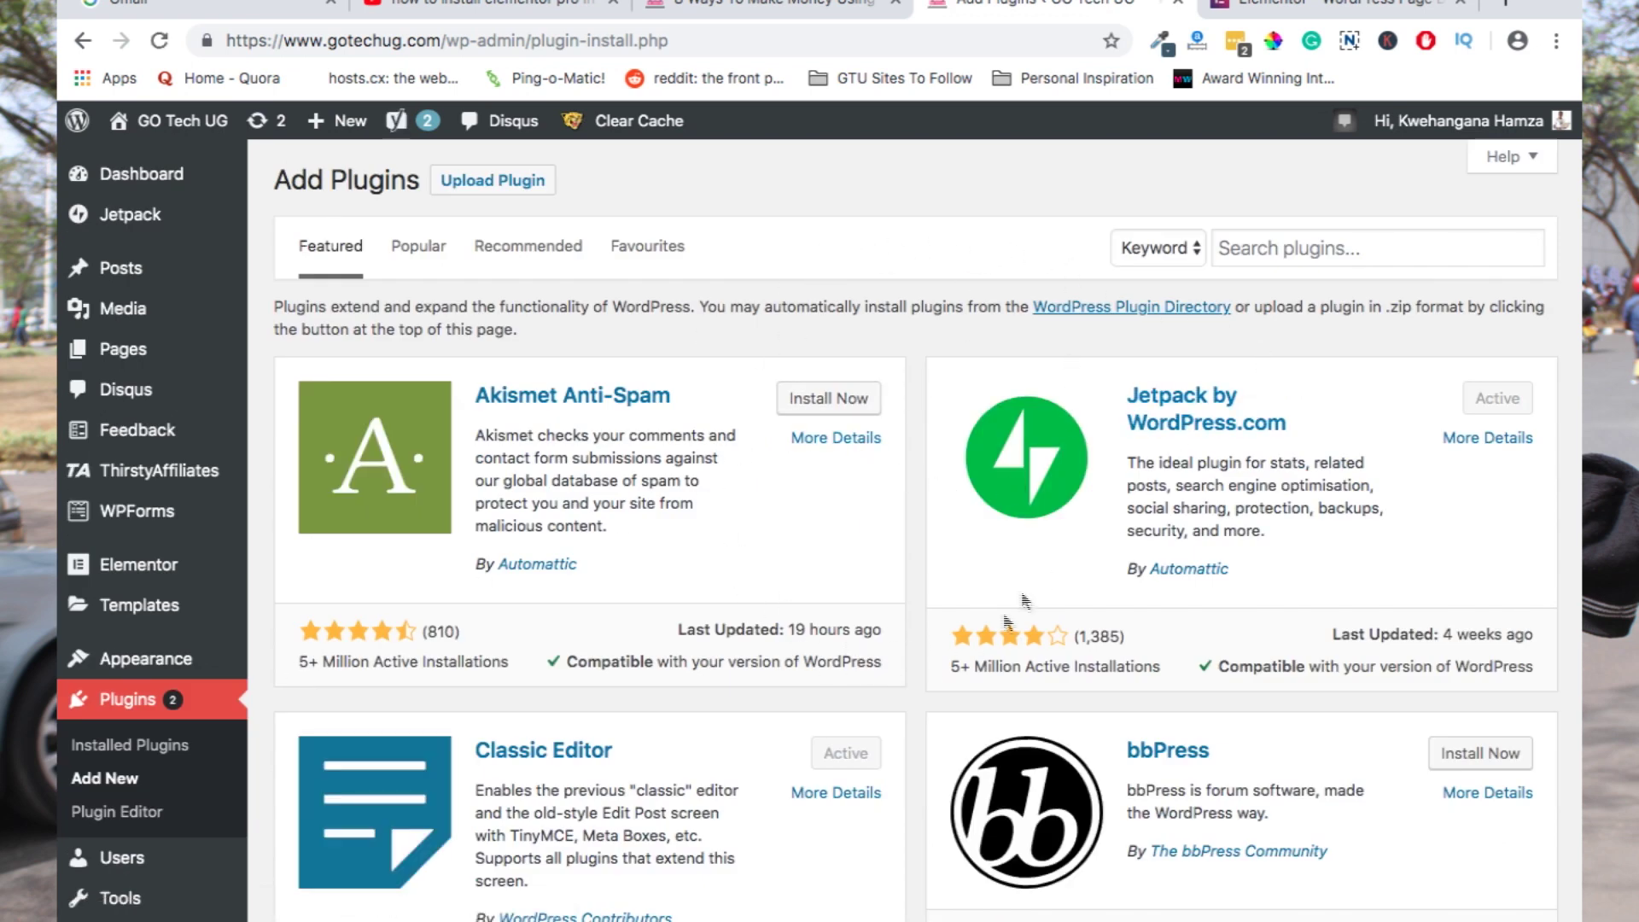
left_click(1270, 229)
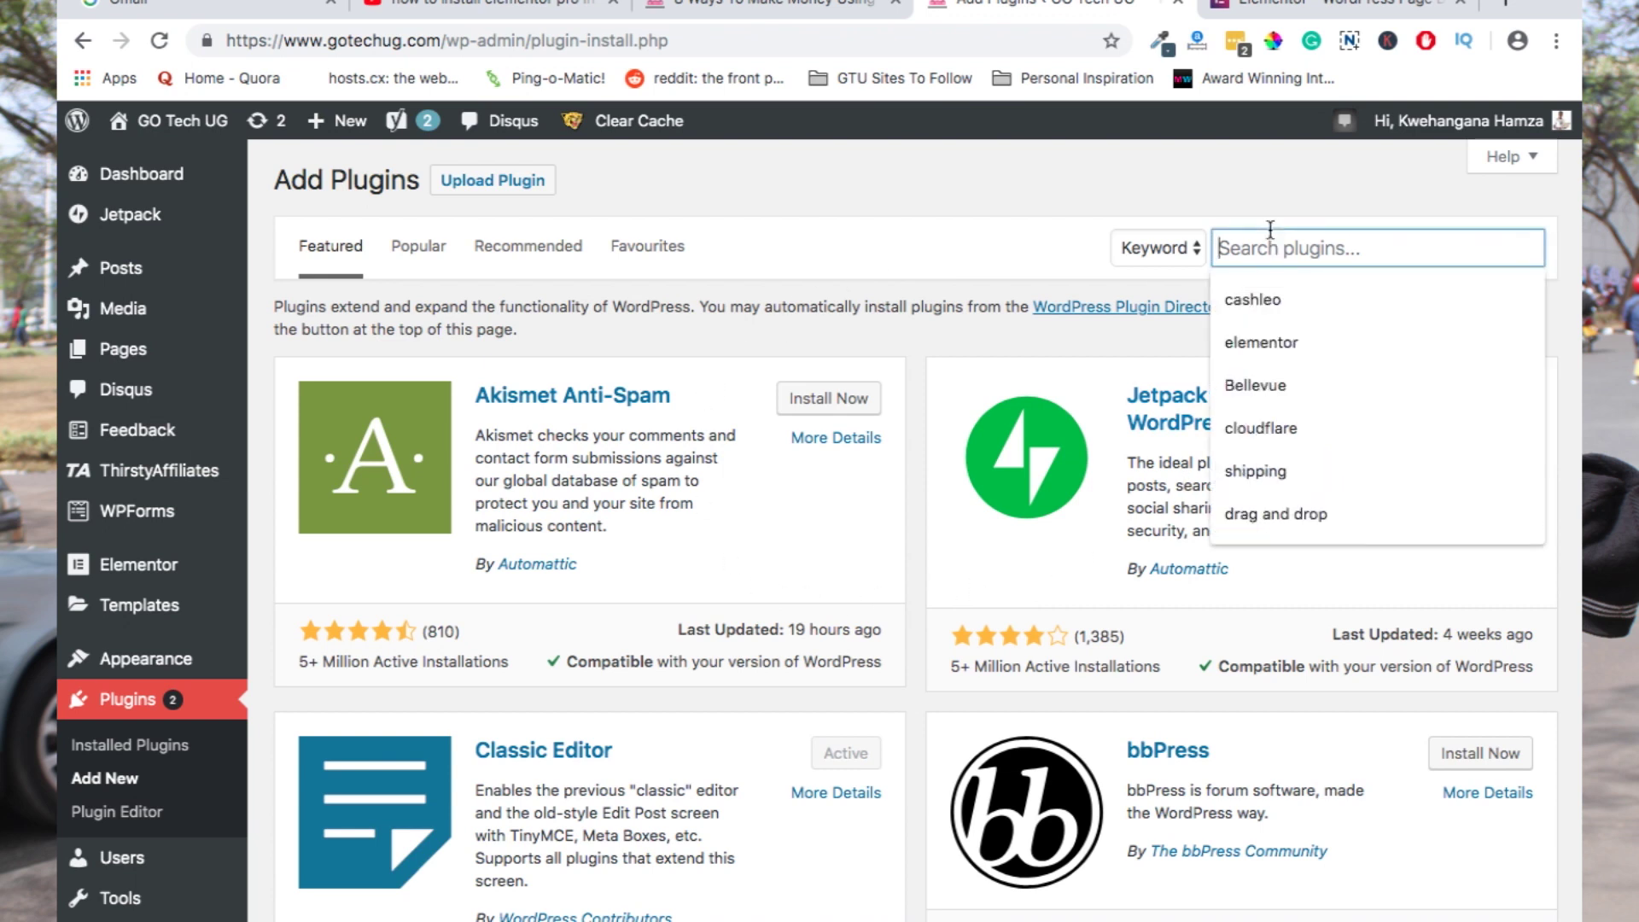
type("el")
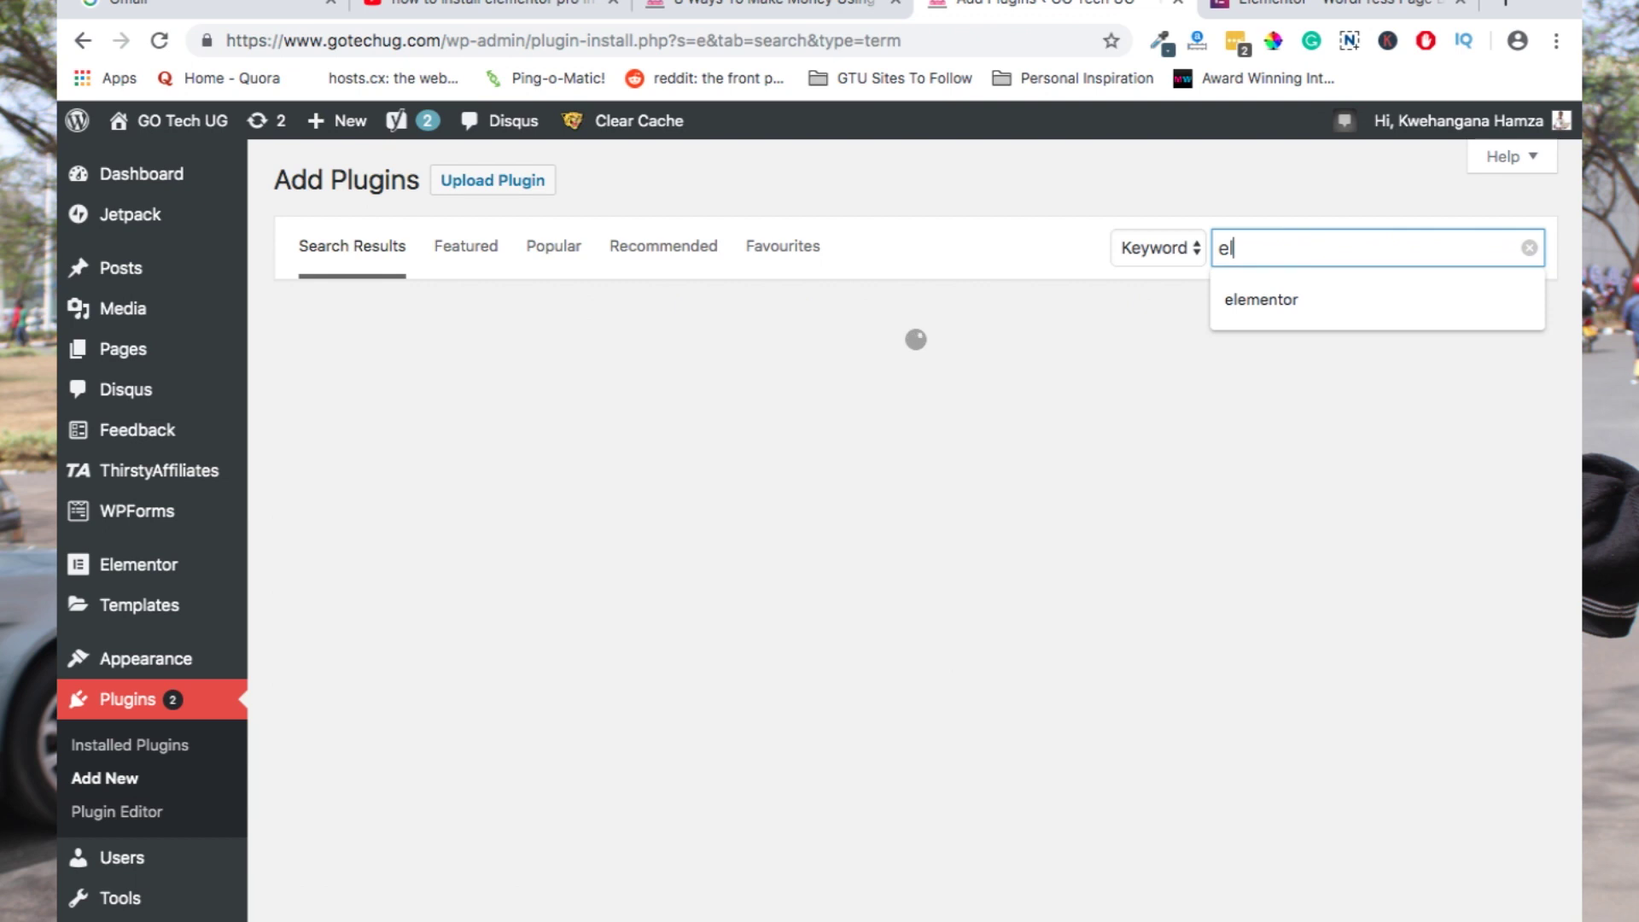
type("em")
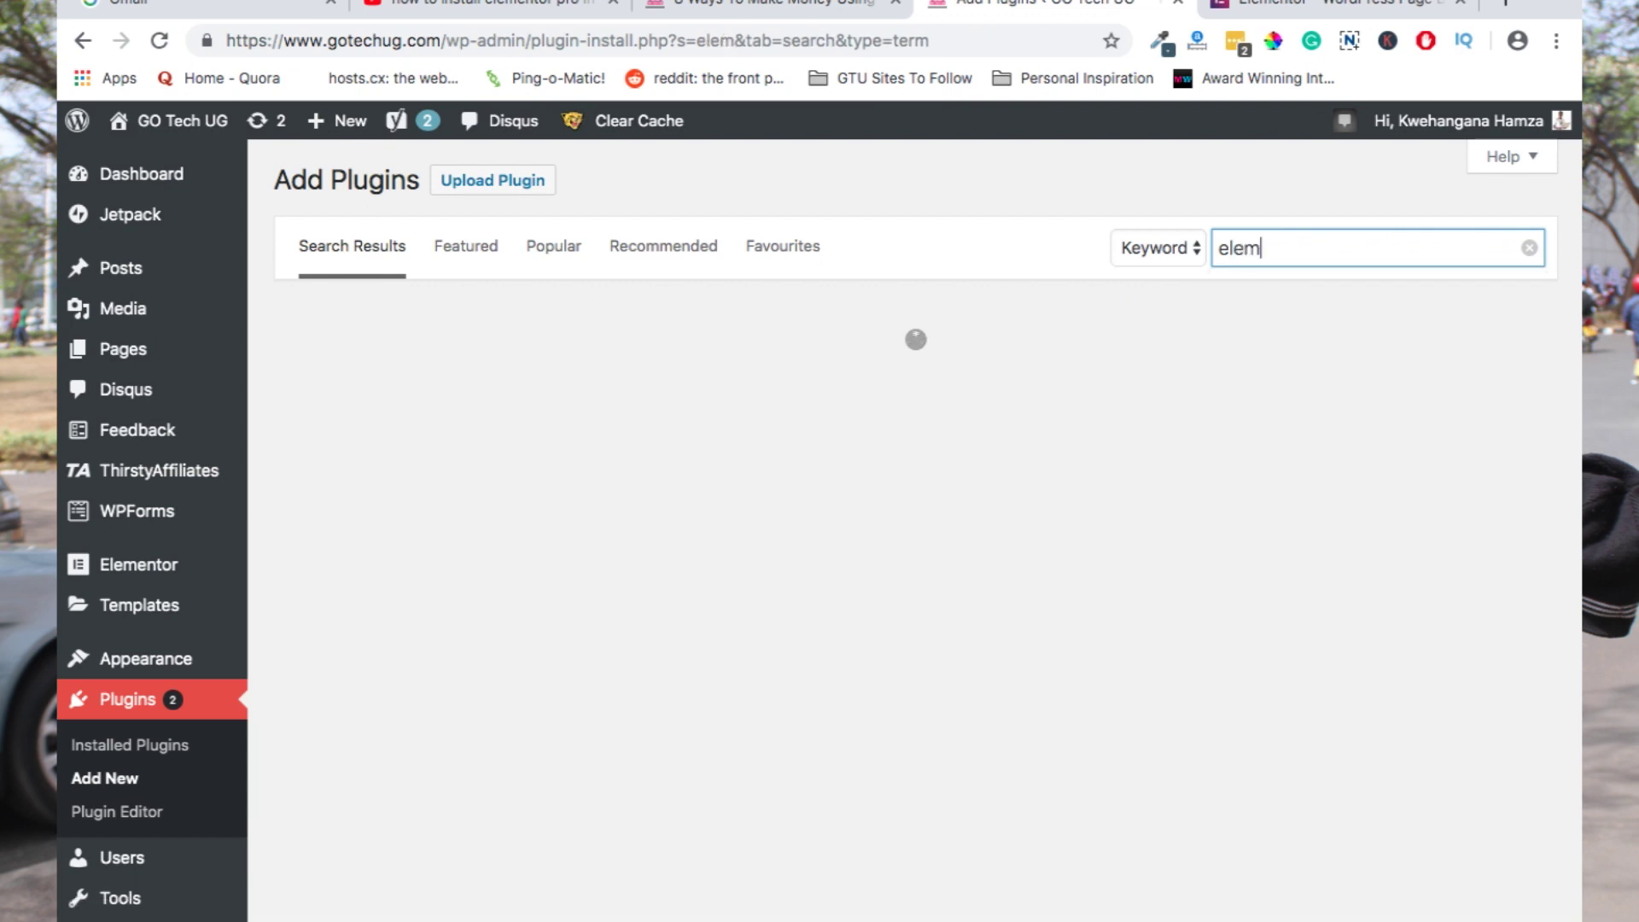
type("entor")
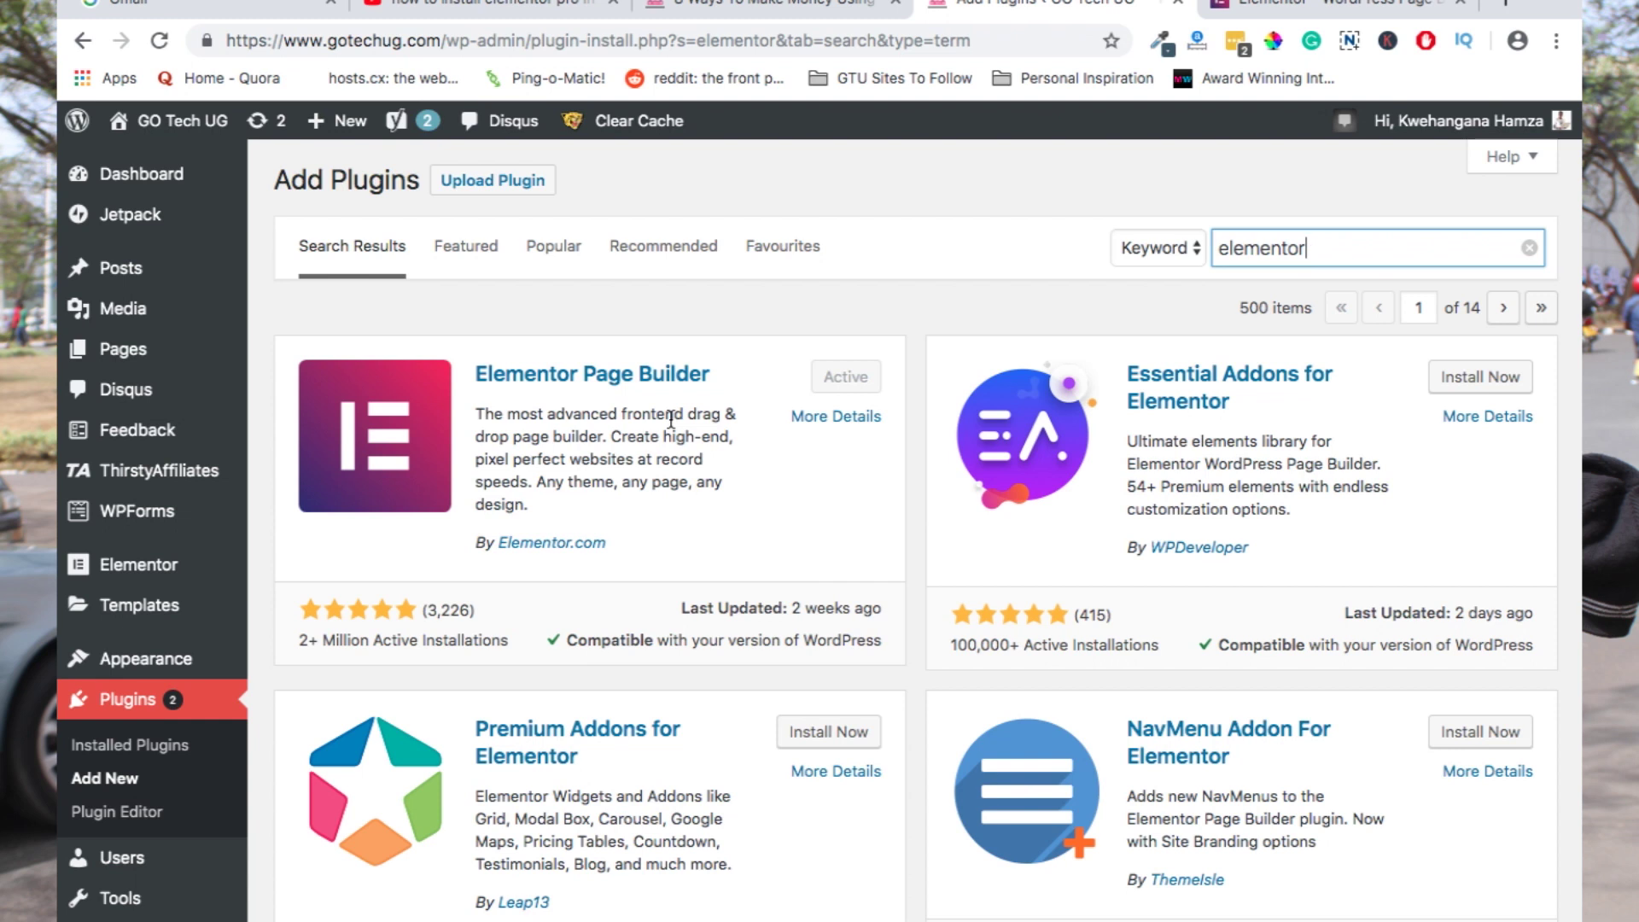
left_click(1311, 7)
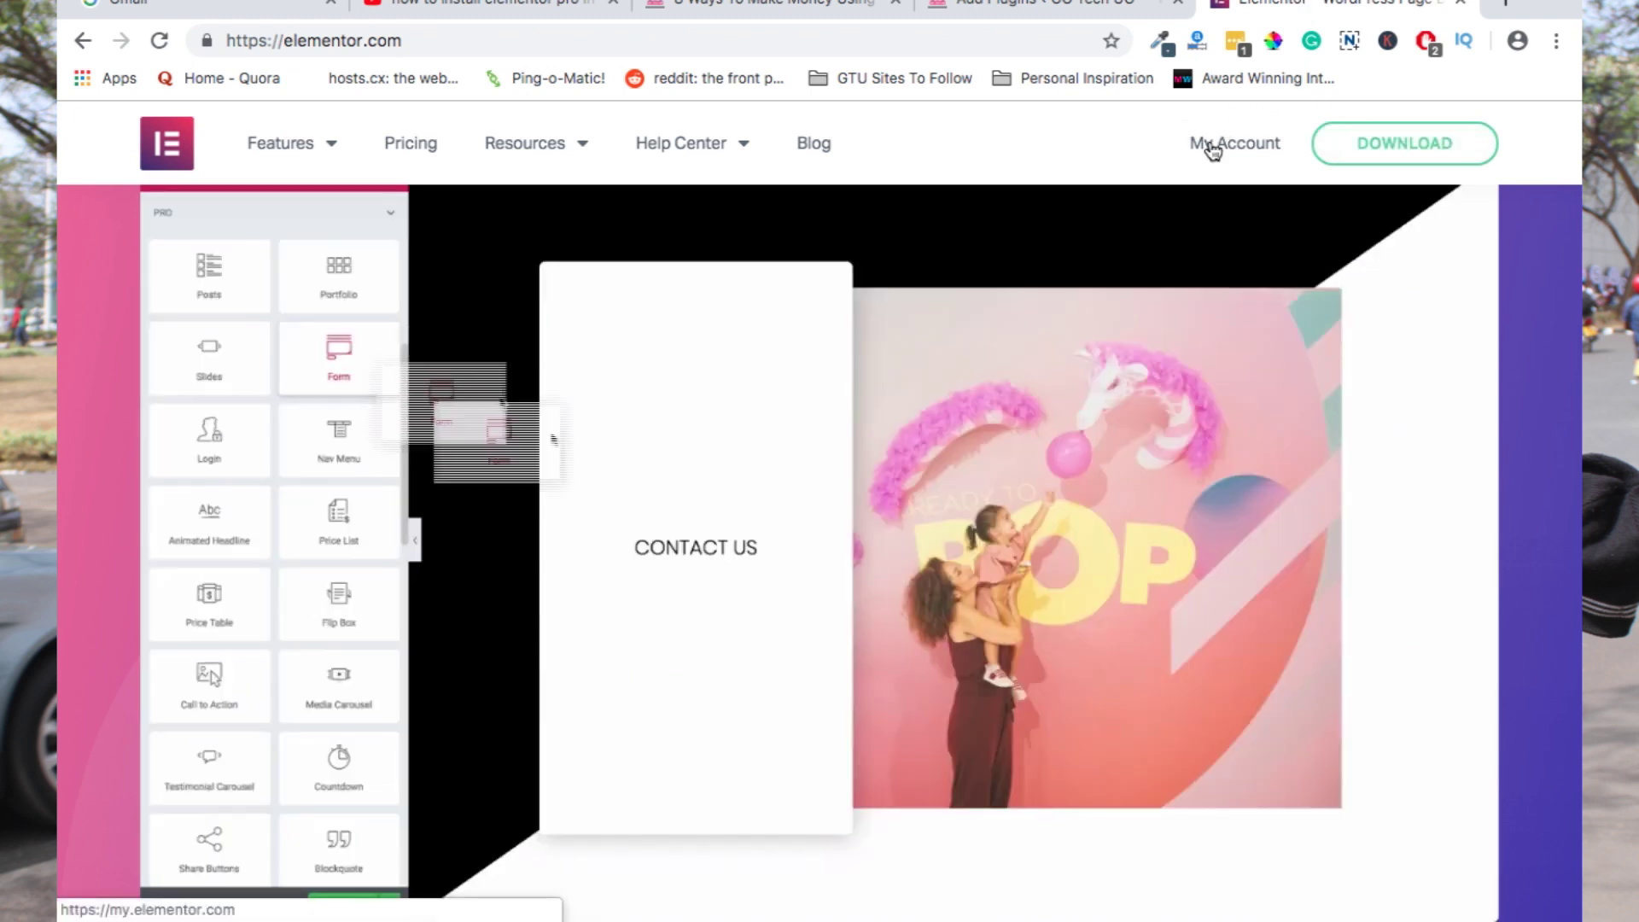
- Go to the my.elementor.com account login page via My Account
left_click(1212, 149)
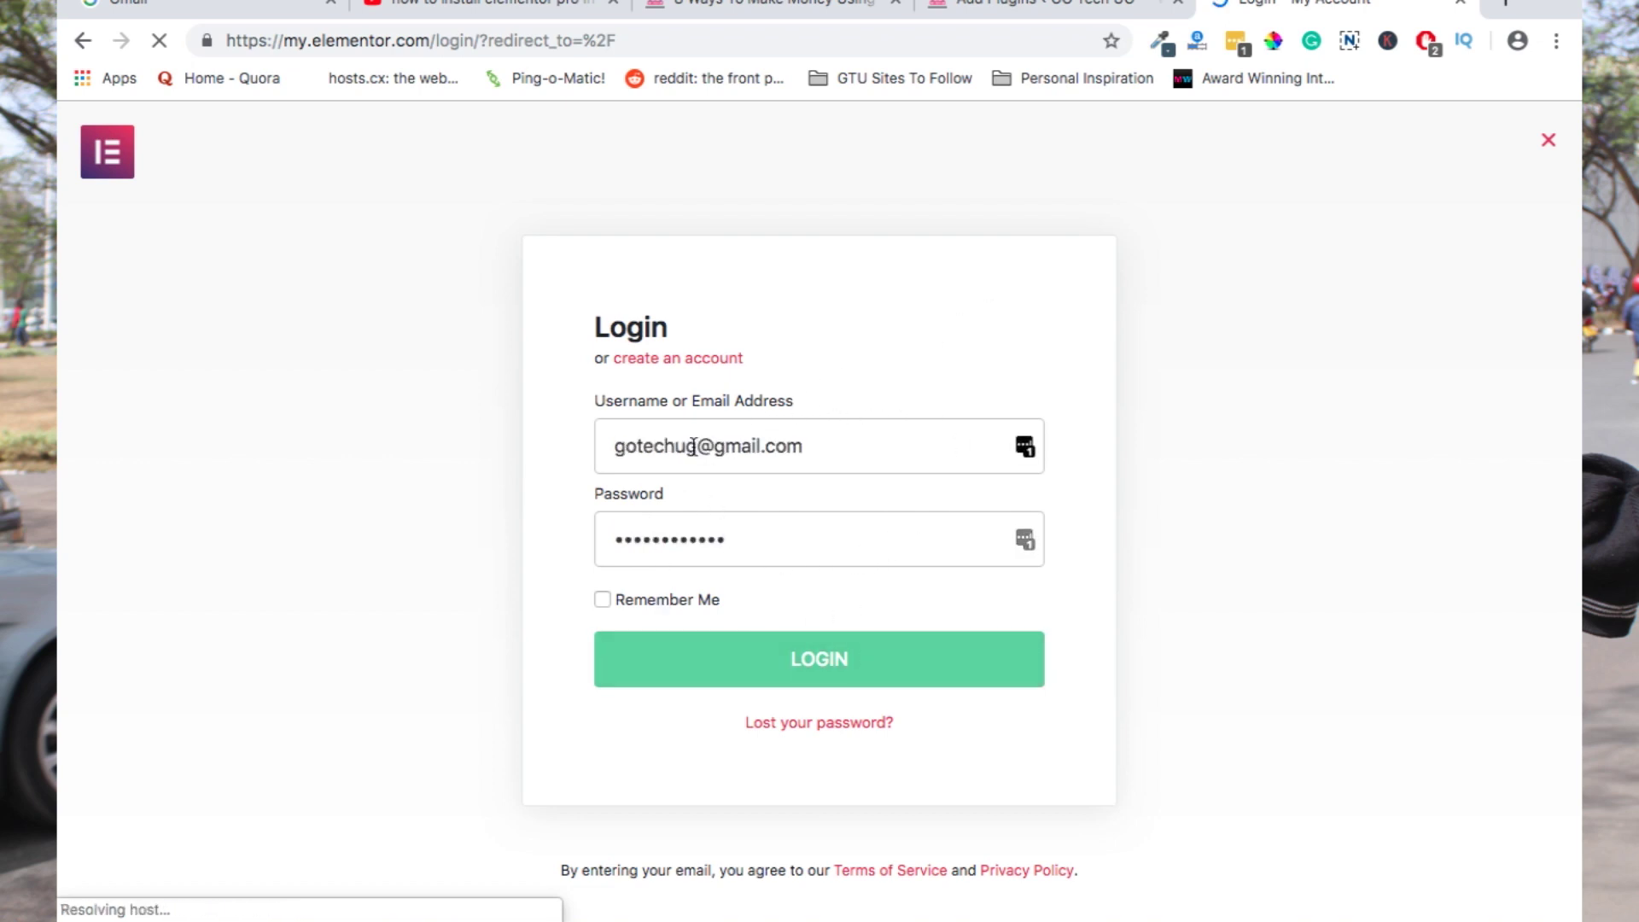
- Check Finder's Downloads for elementor-pro.zip (996 KB), then bring Chrome back to the front
mouse_move(512, 917)
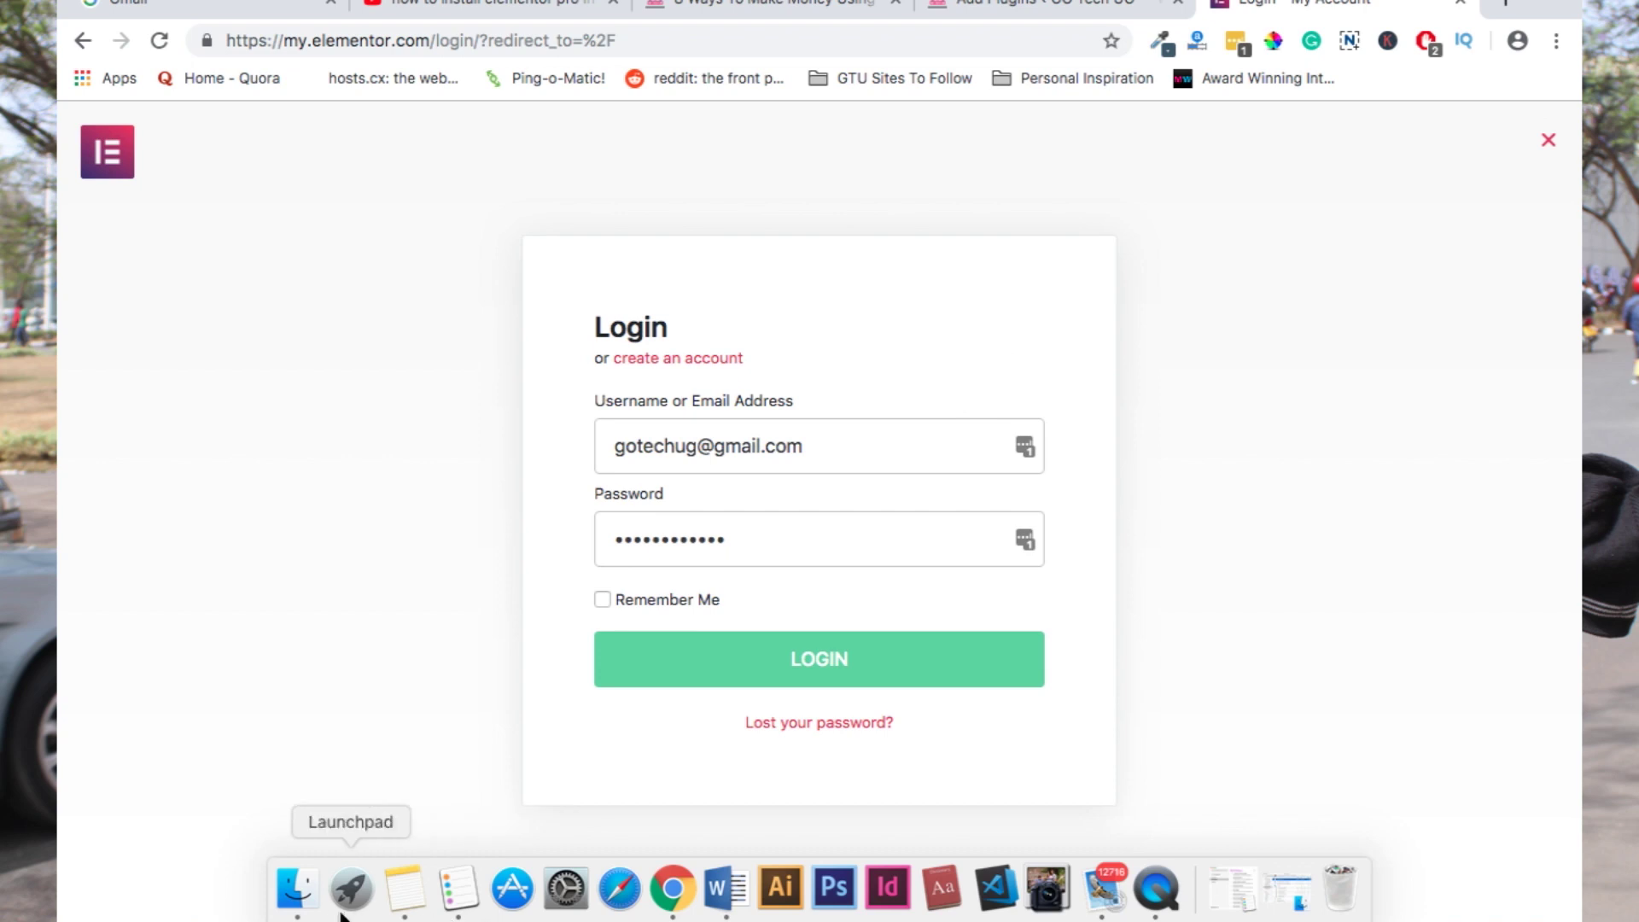
left_click(297, 888)
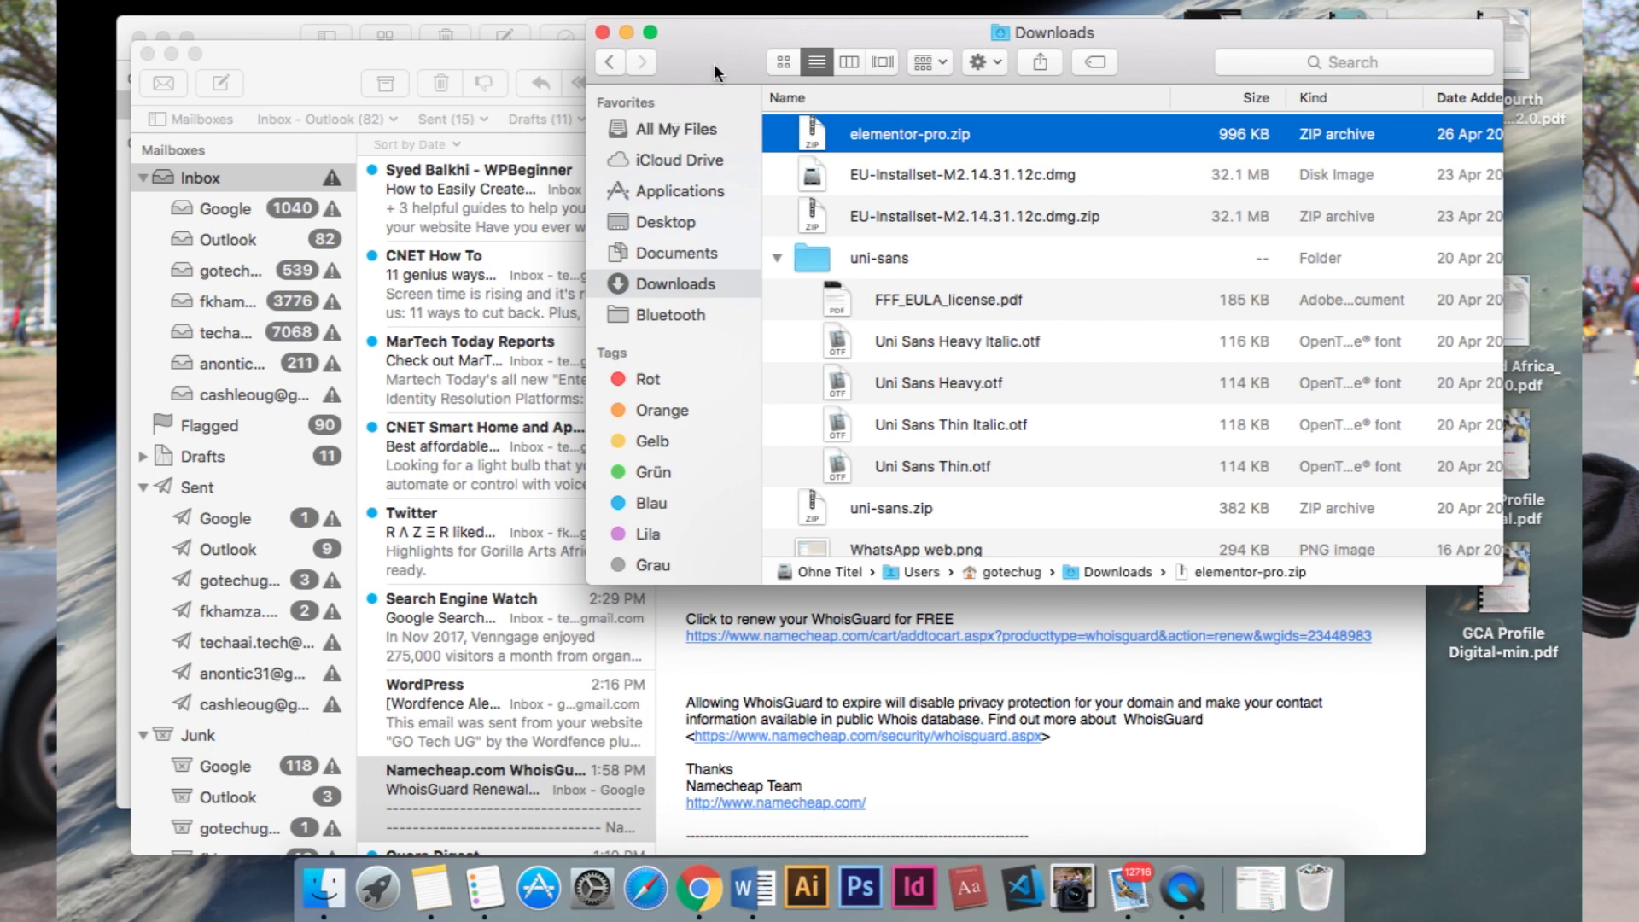
left_click_drag(714, 63, 504, 86)
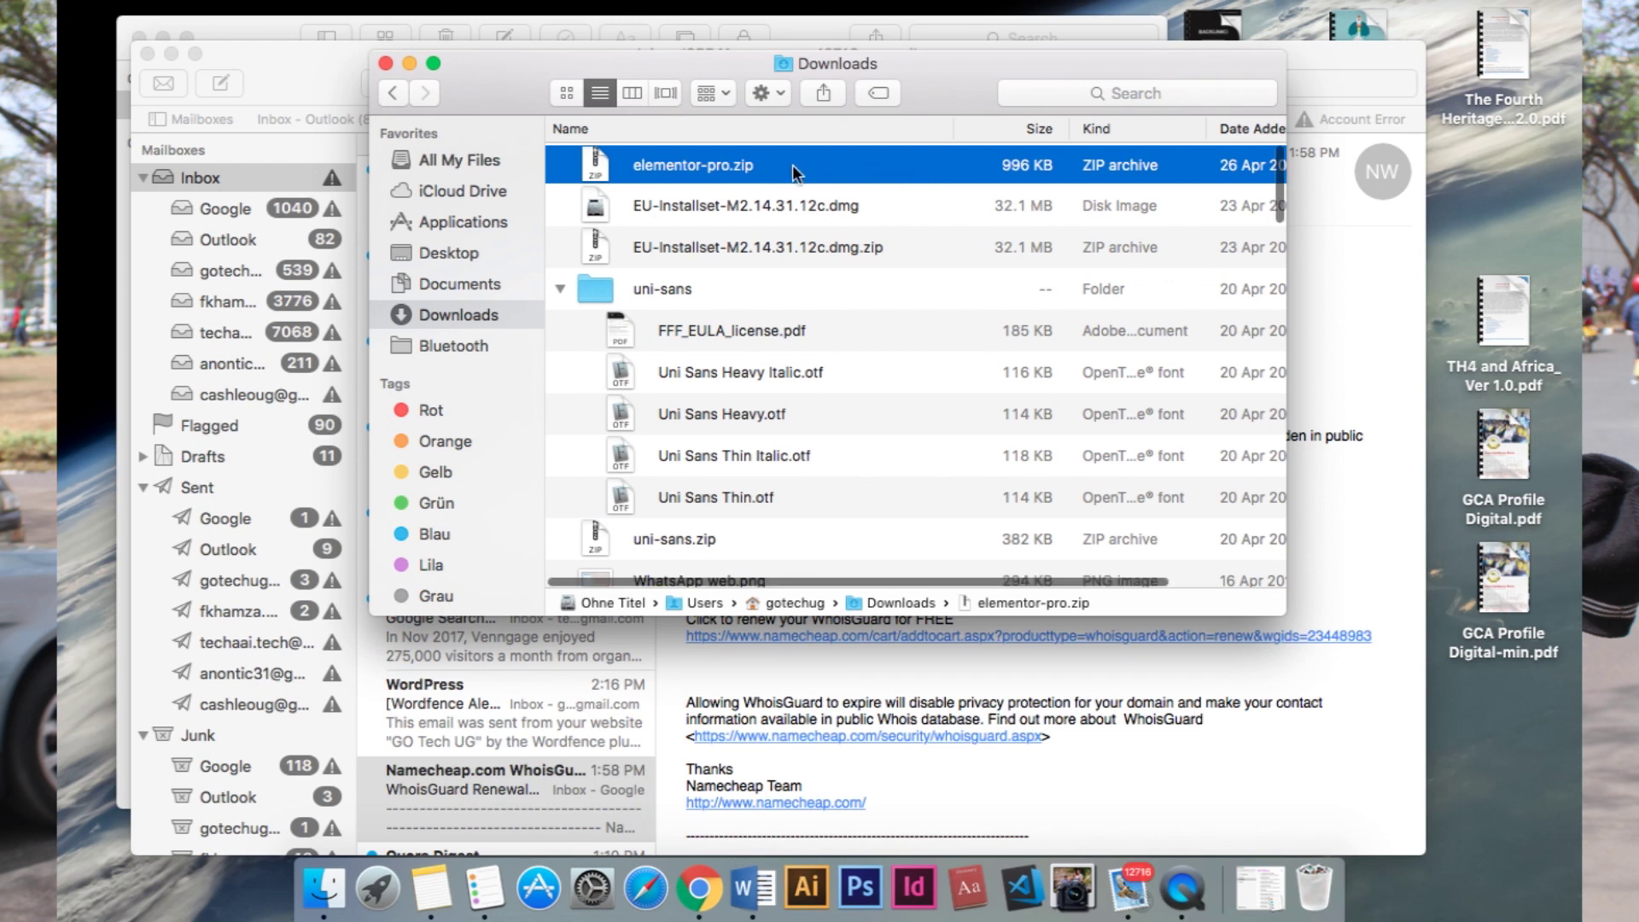
left_click(699, 888)
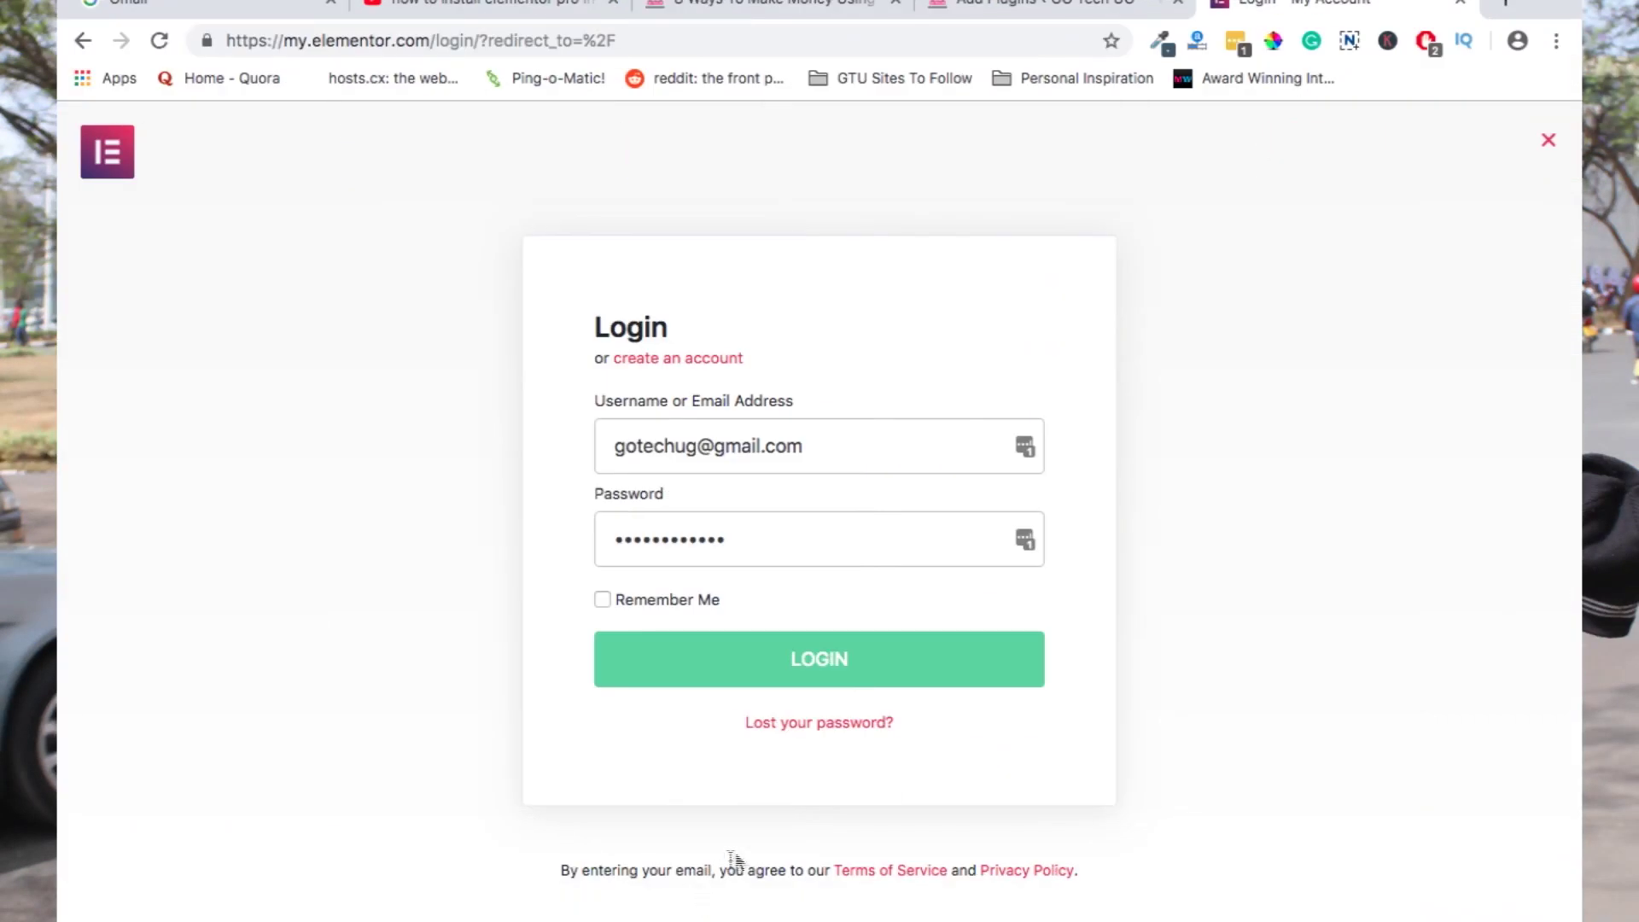
- Select elementor-pro.zip from Downloads as the file in WordPress's Upload Plugin form
left_click(1022, 12)
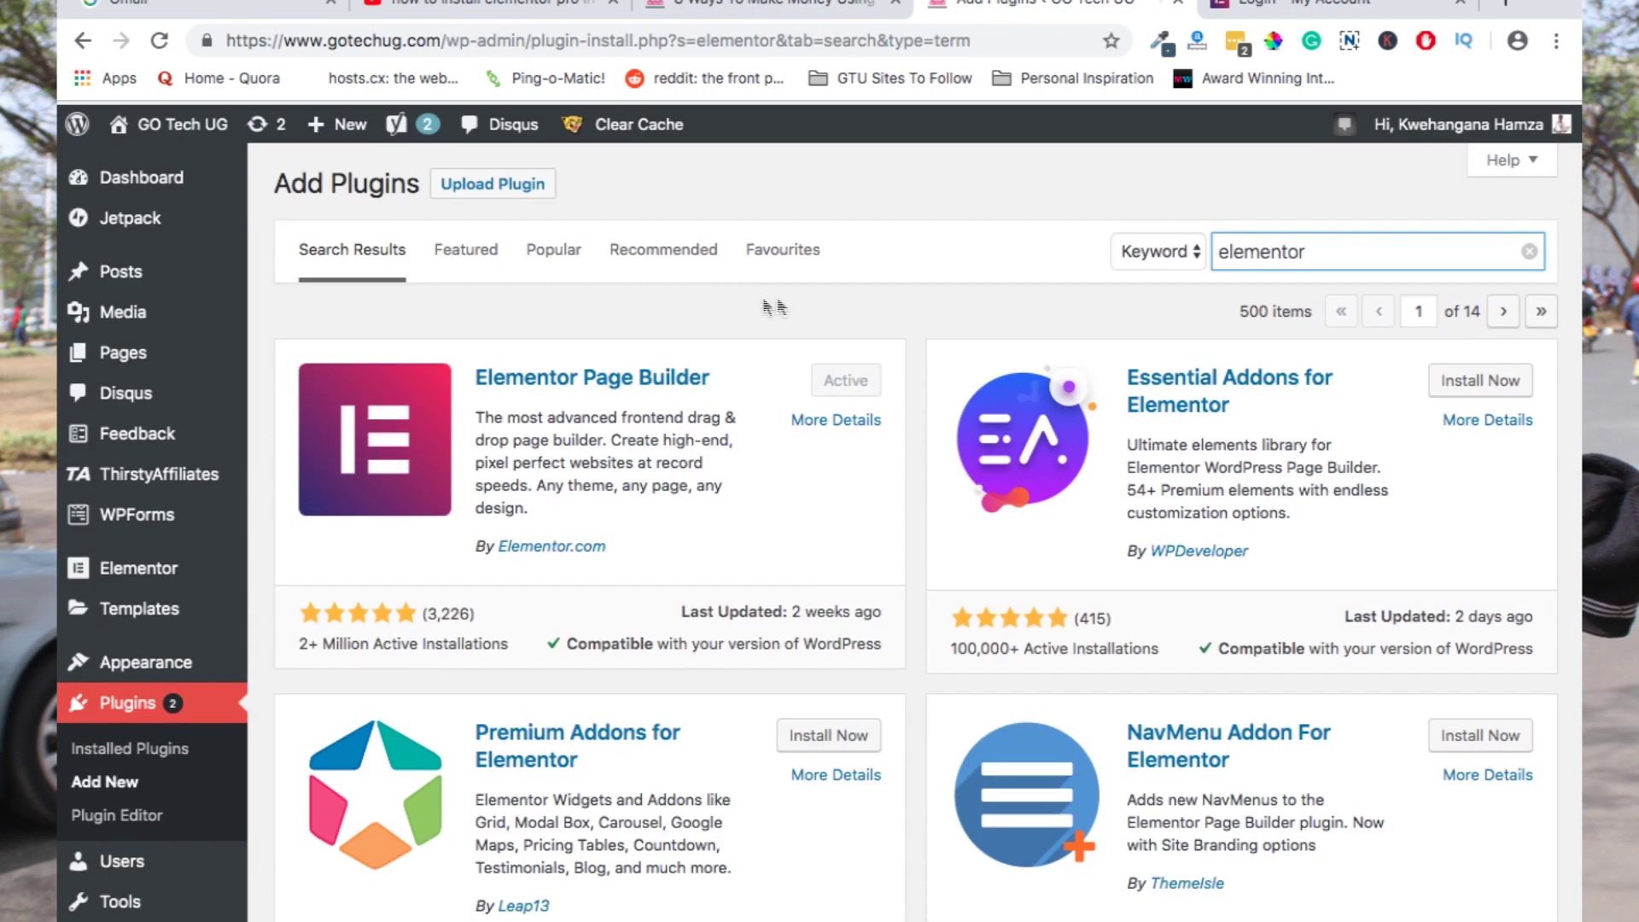
left_click(527, 183)
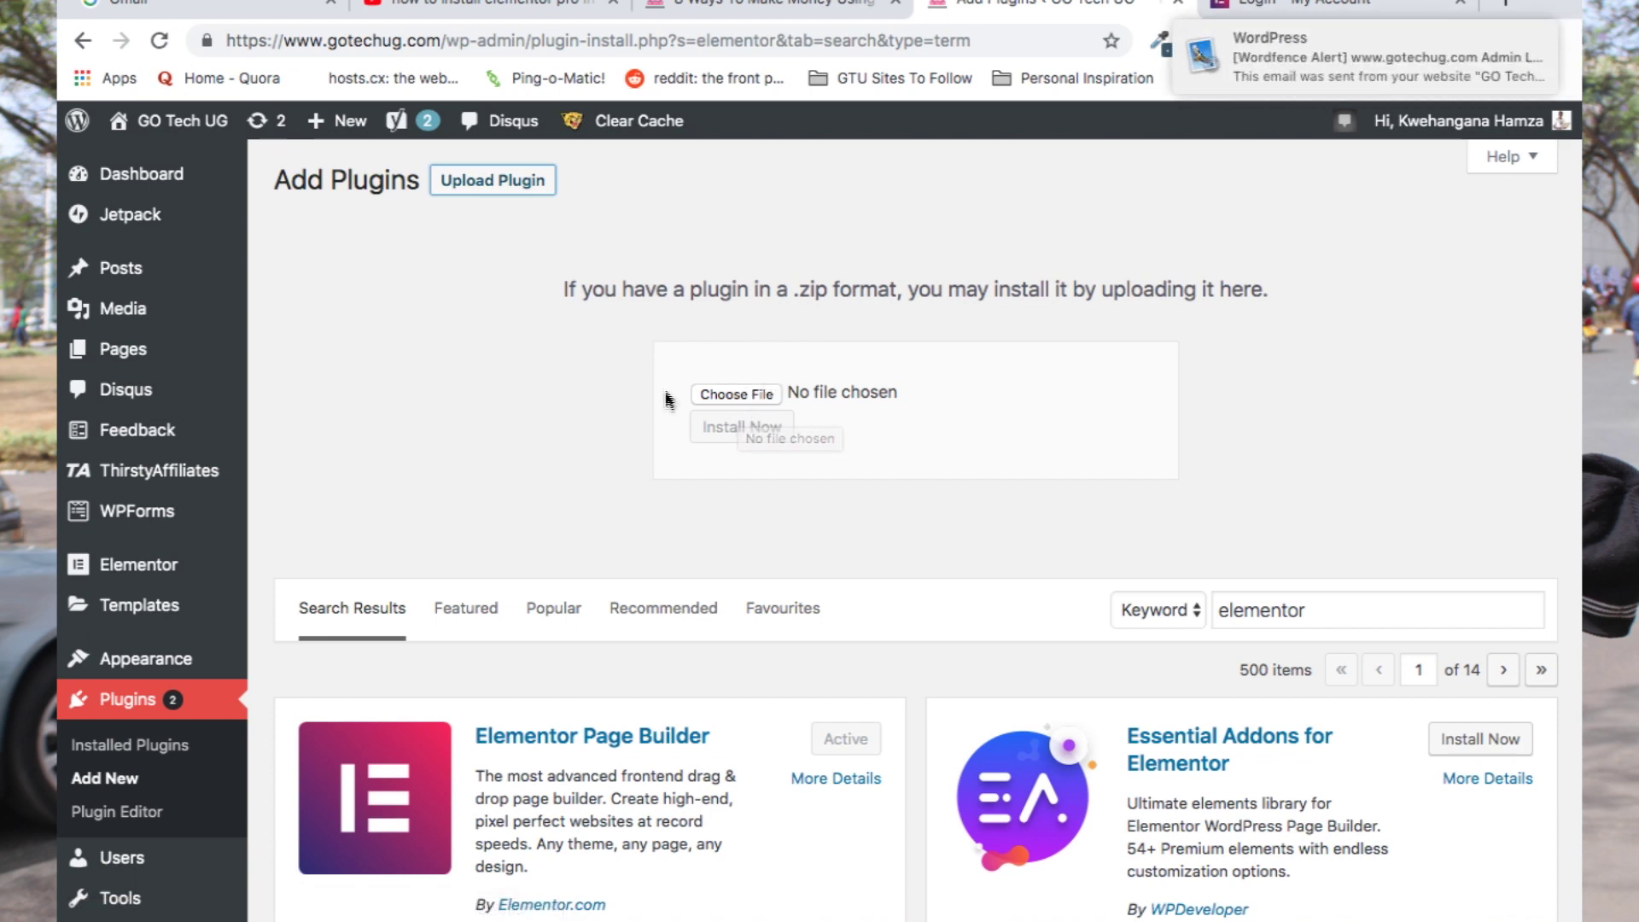
left_click(740, 396)
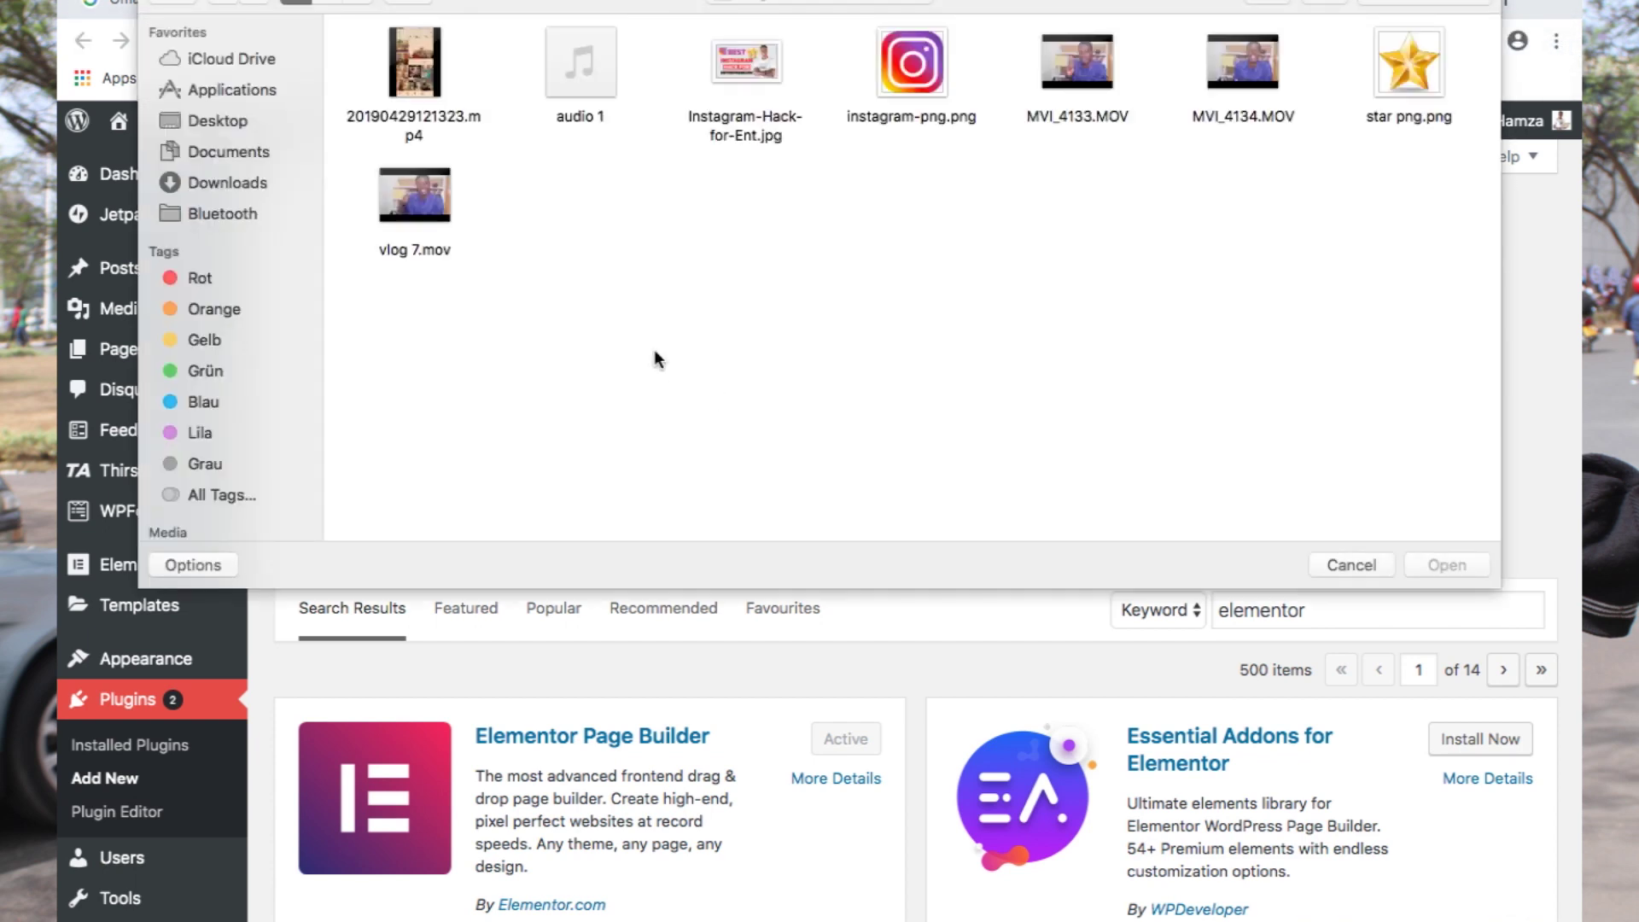
left_click(234, 182)
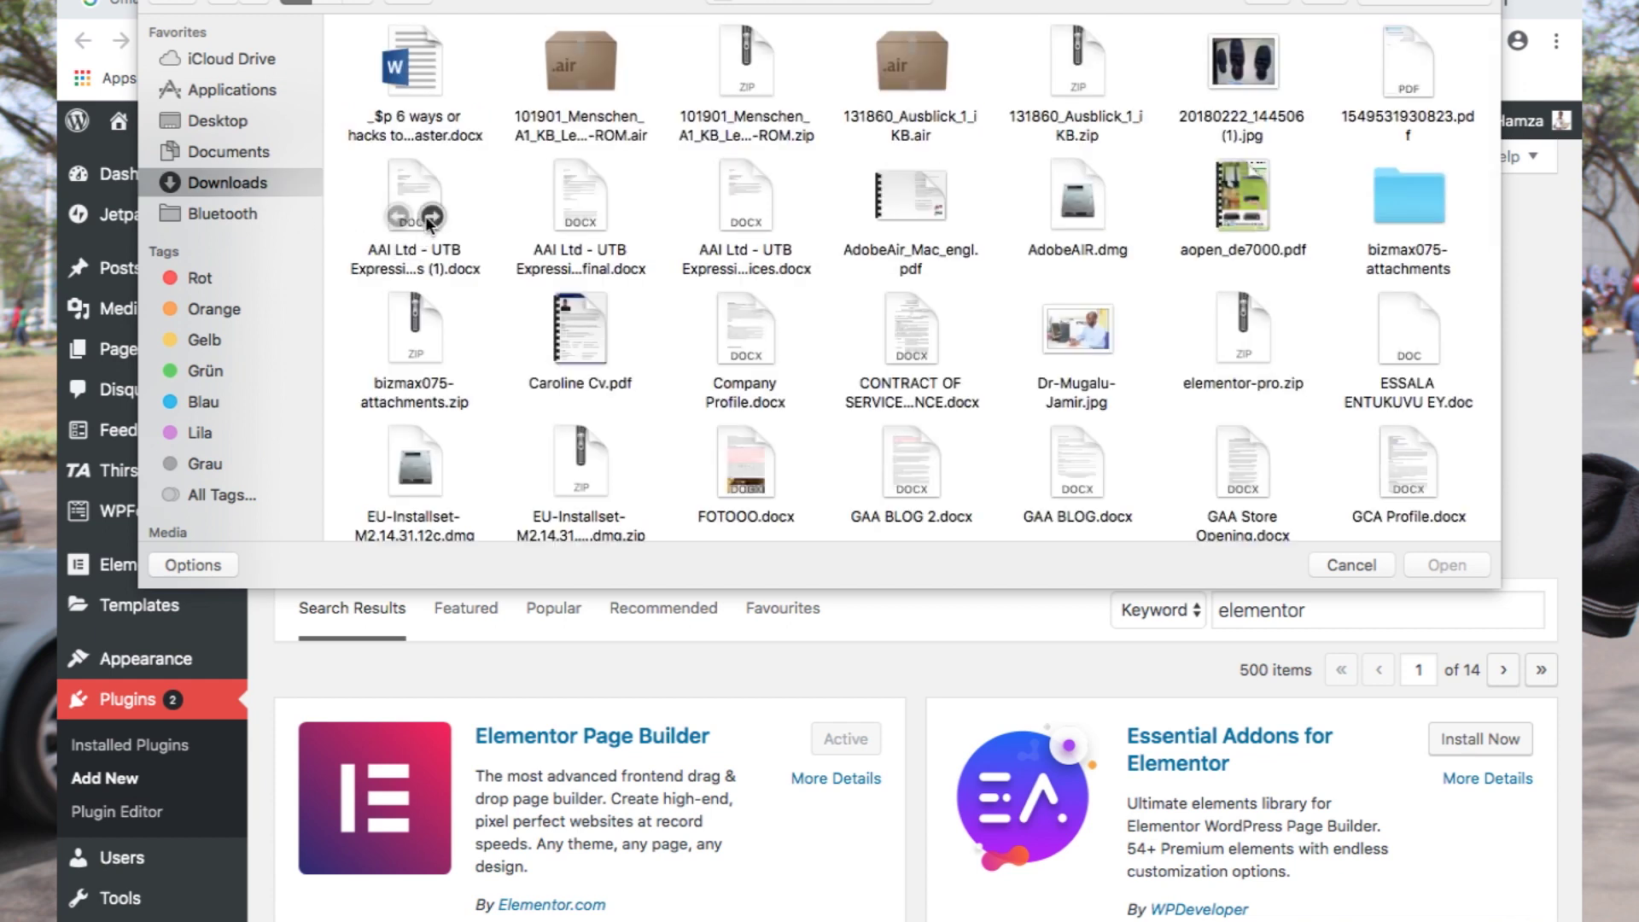
left_click(425, 217)
key("e")
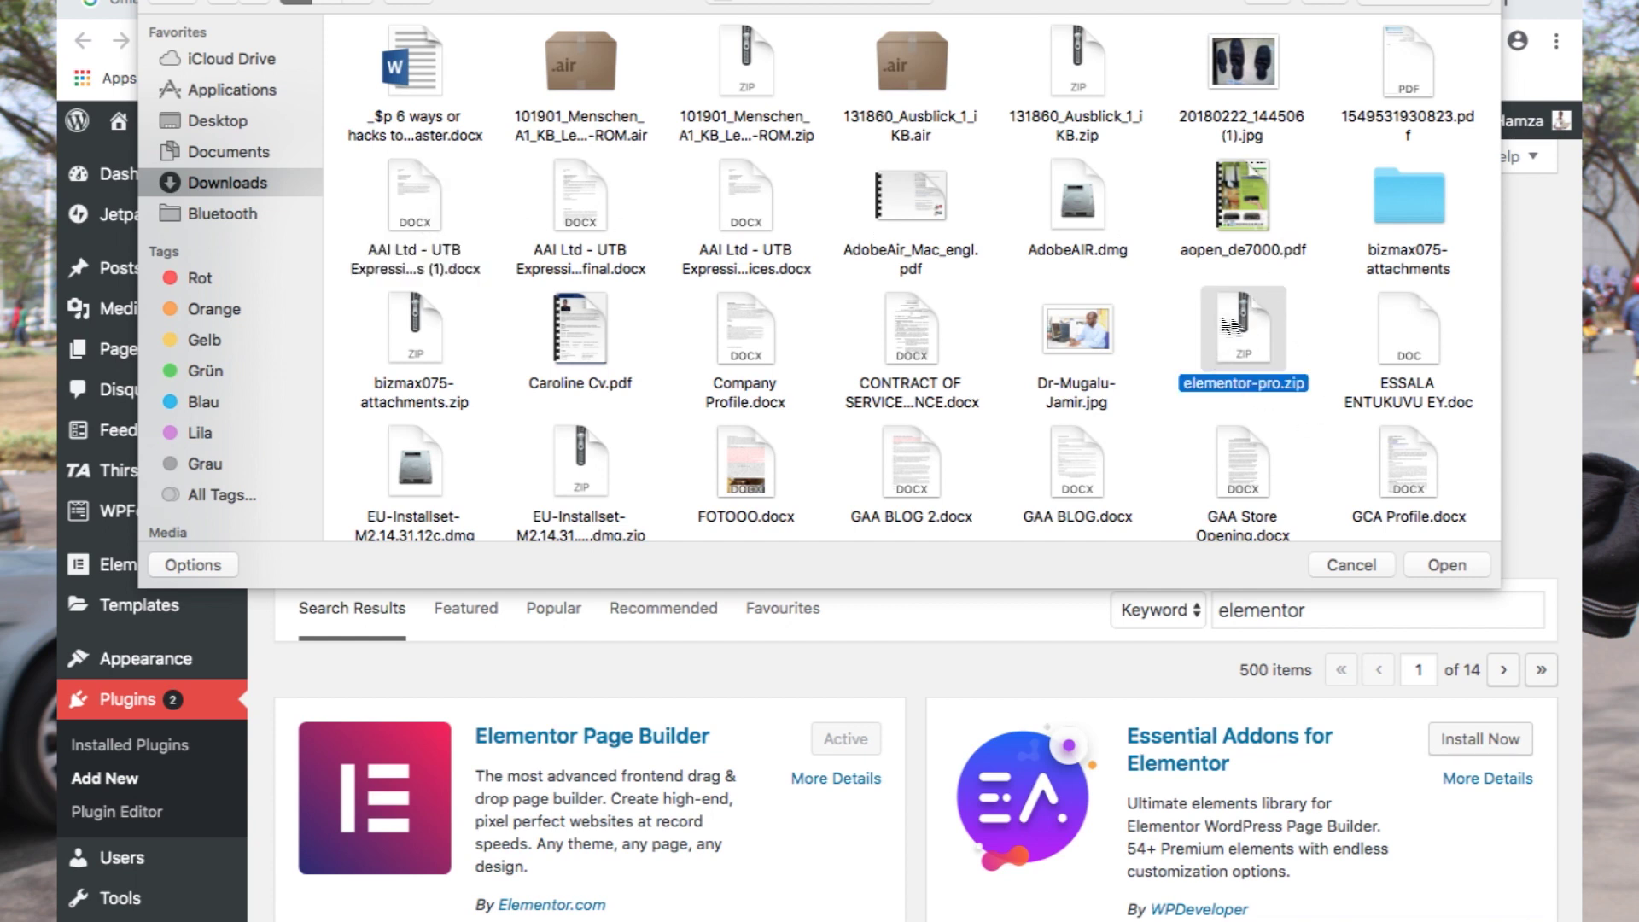
left_click(1445, 566)
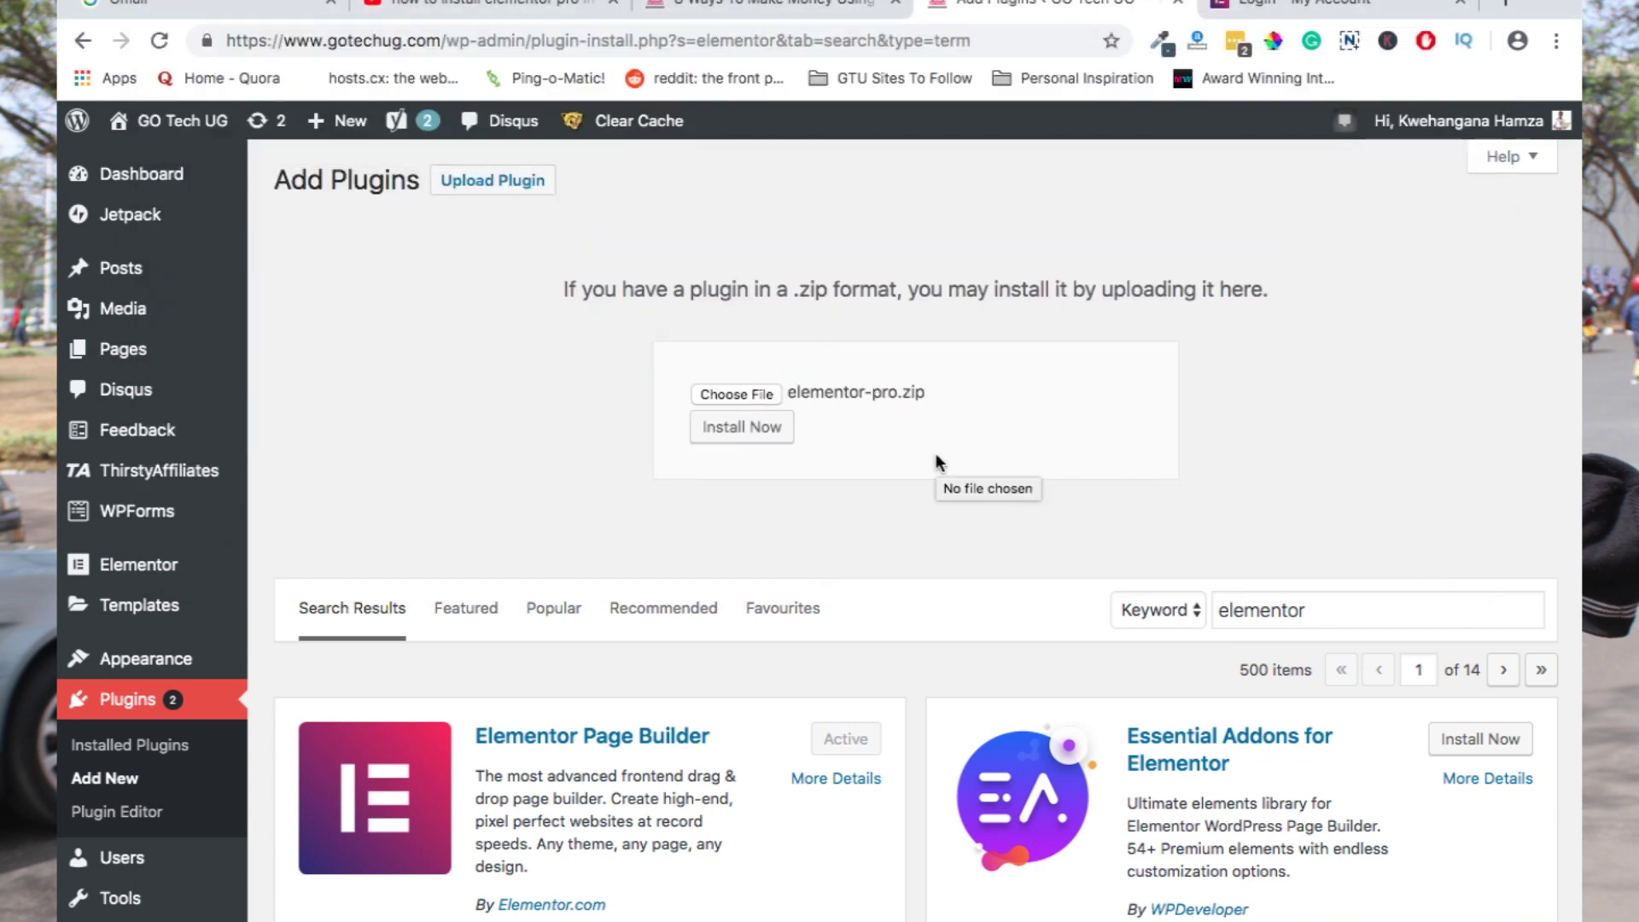
- Install and activate Elementor Pro 2.5.5, then locate it in the Installed Plugins list
left_click(755, 435)
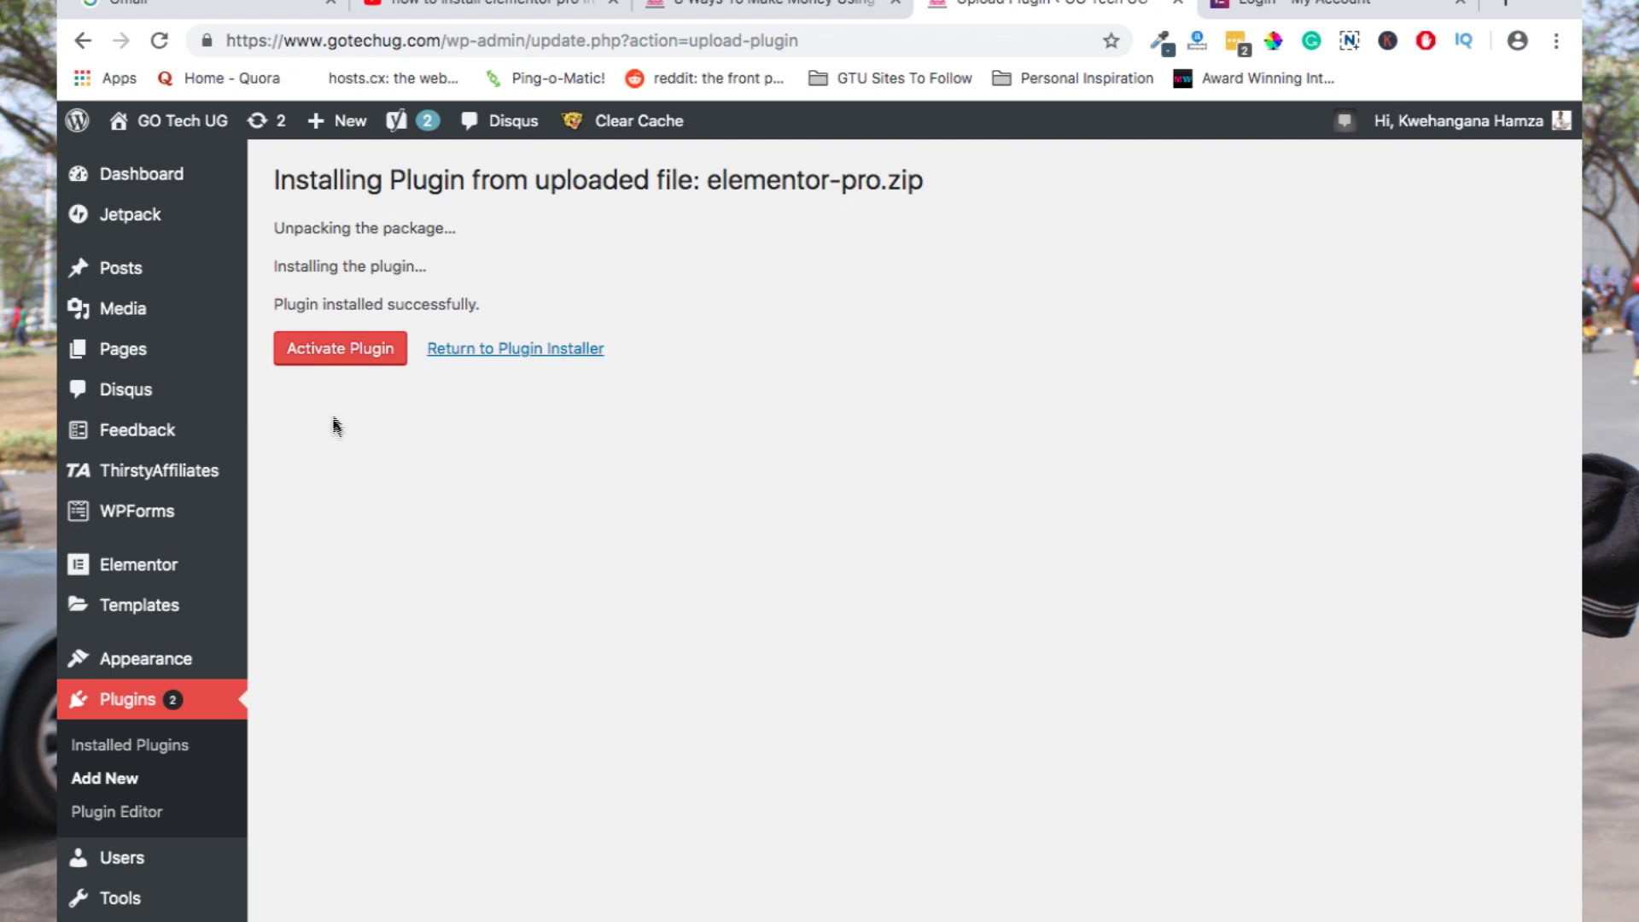
left_click(341, 355)
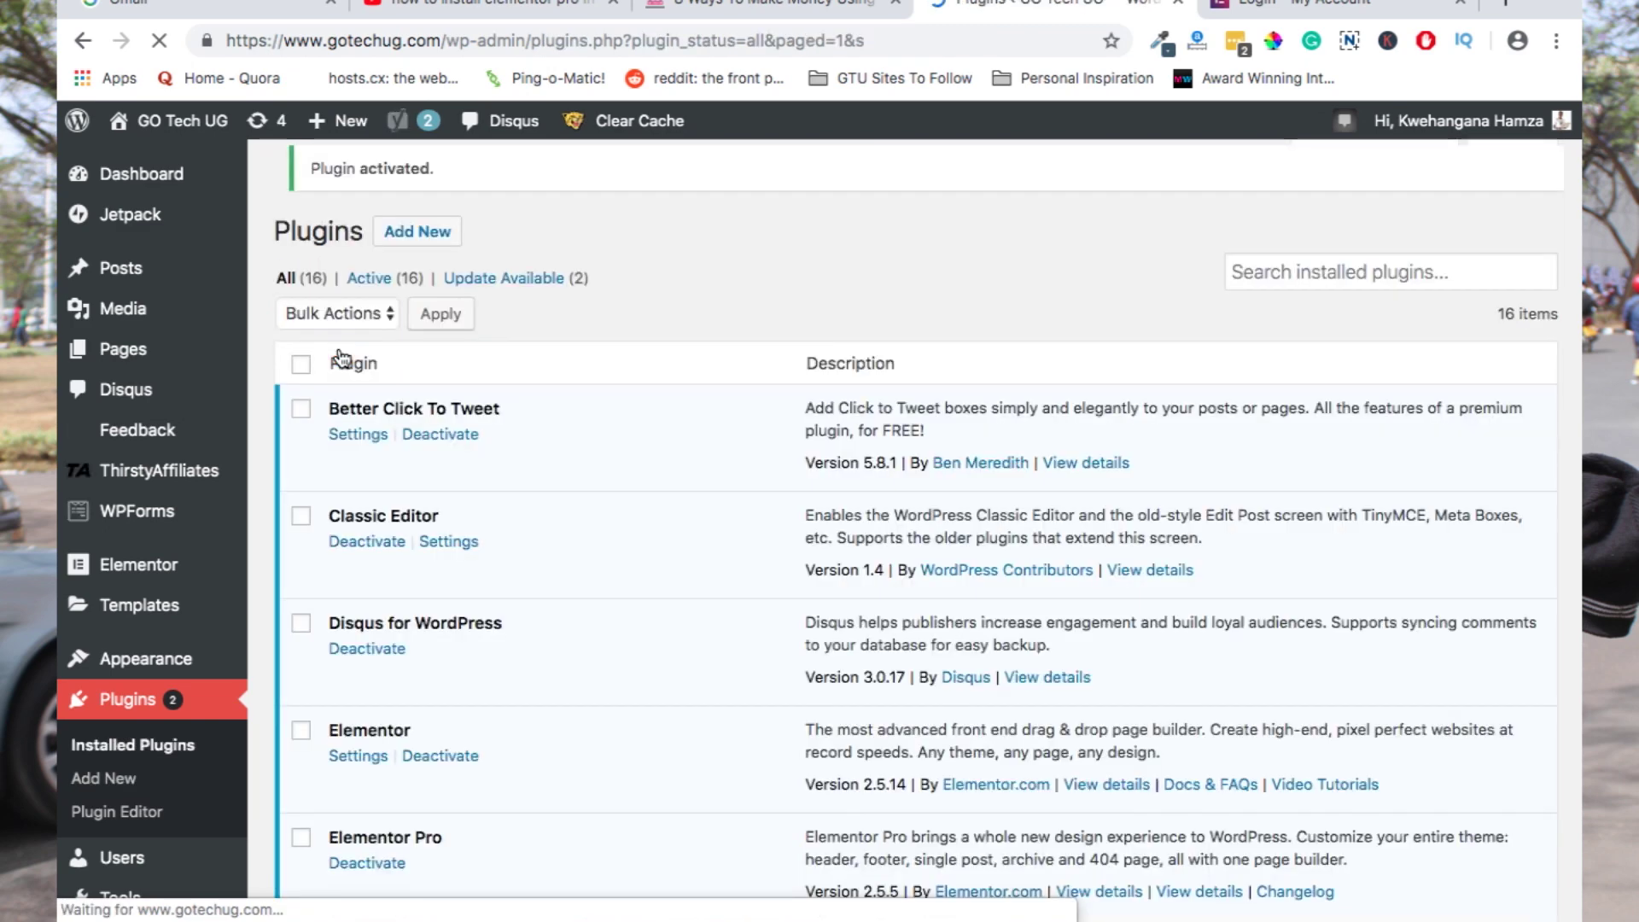
scroll(669, 633, "down", 4)
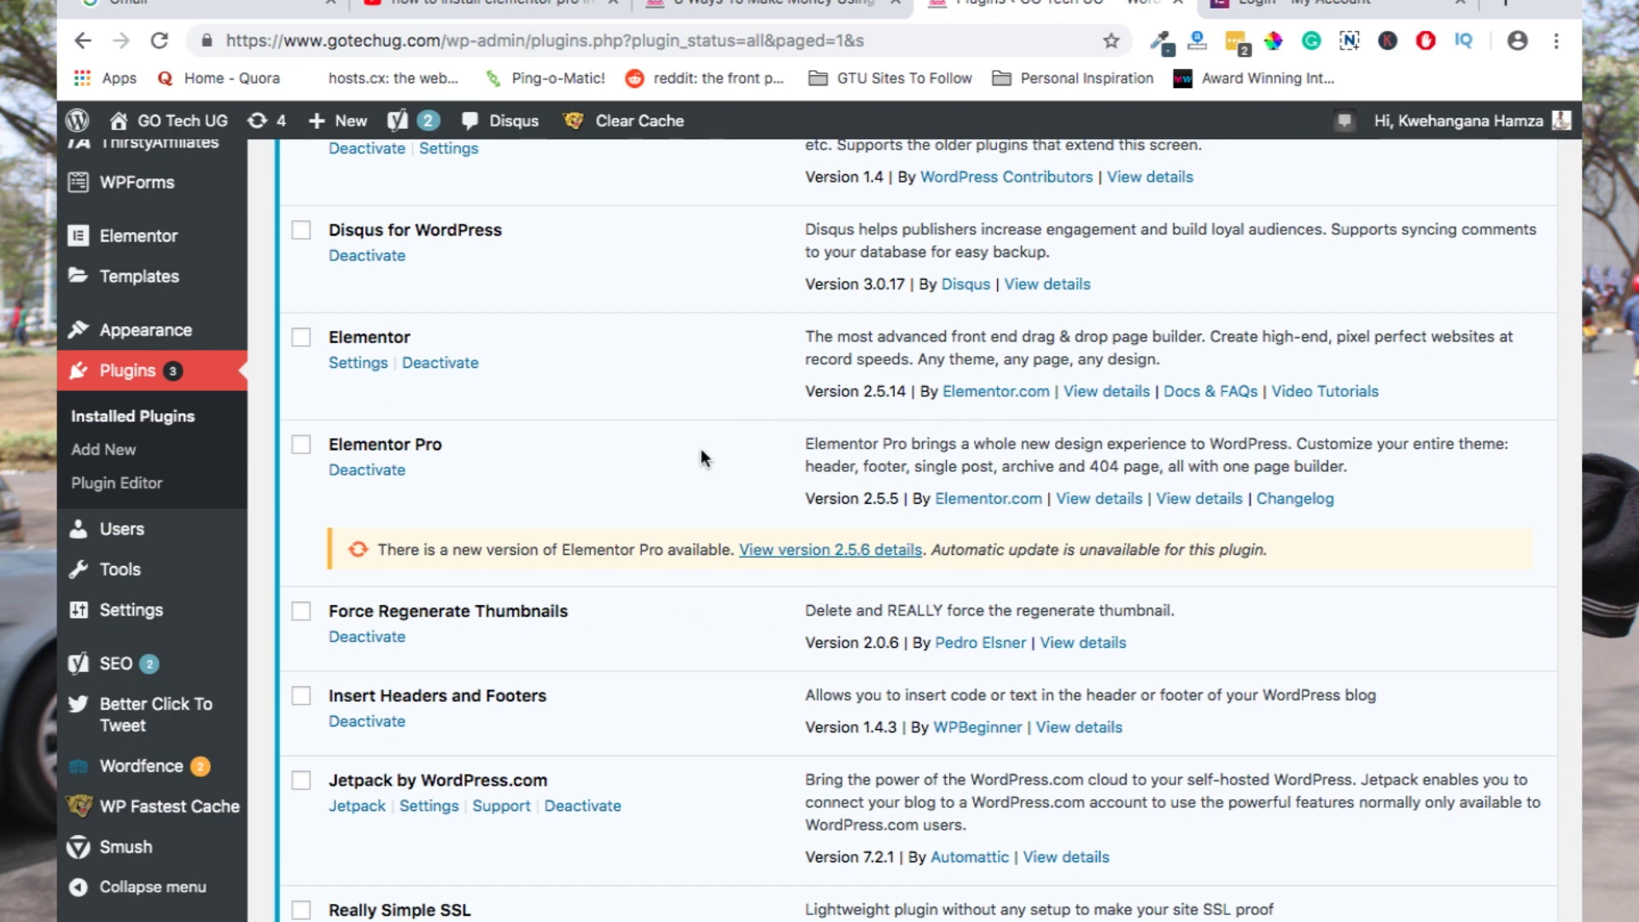
scroll(700, 451, "up", 1)
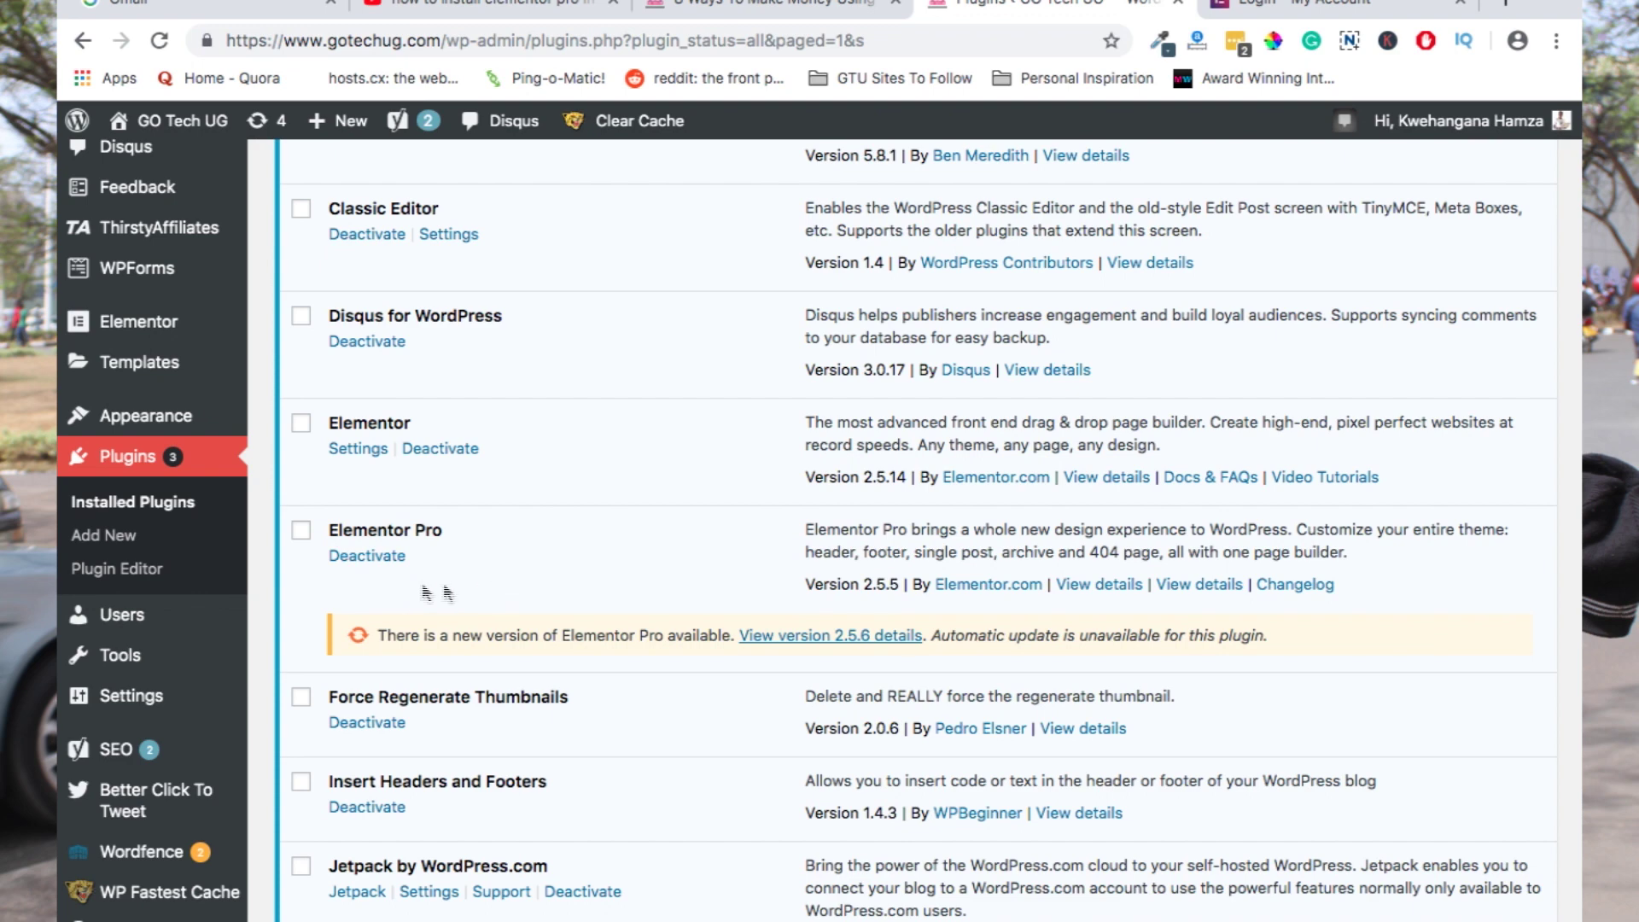
mouse_move(130, 709)
scroll(131, 715, "down", 3)
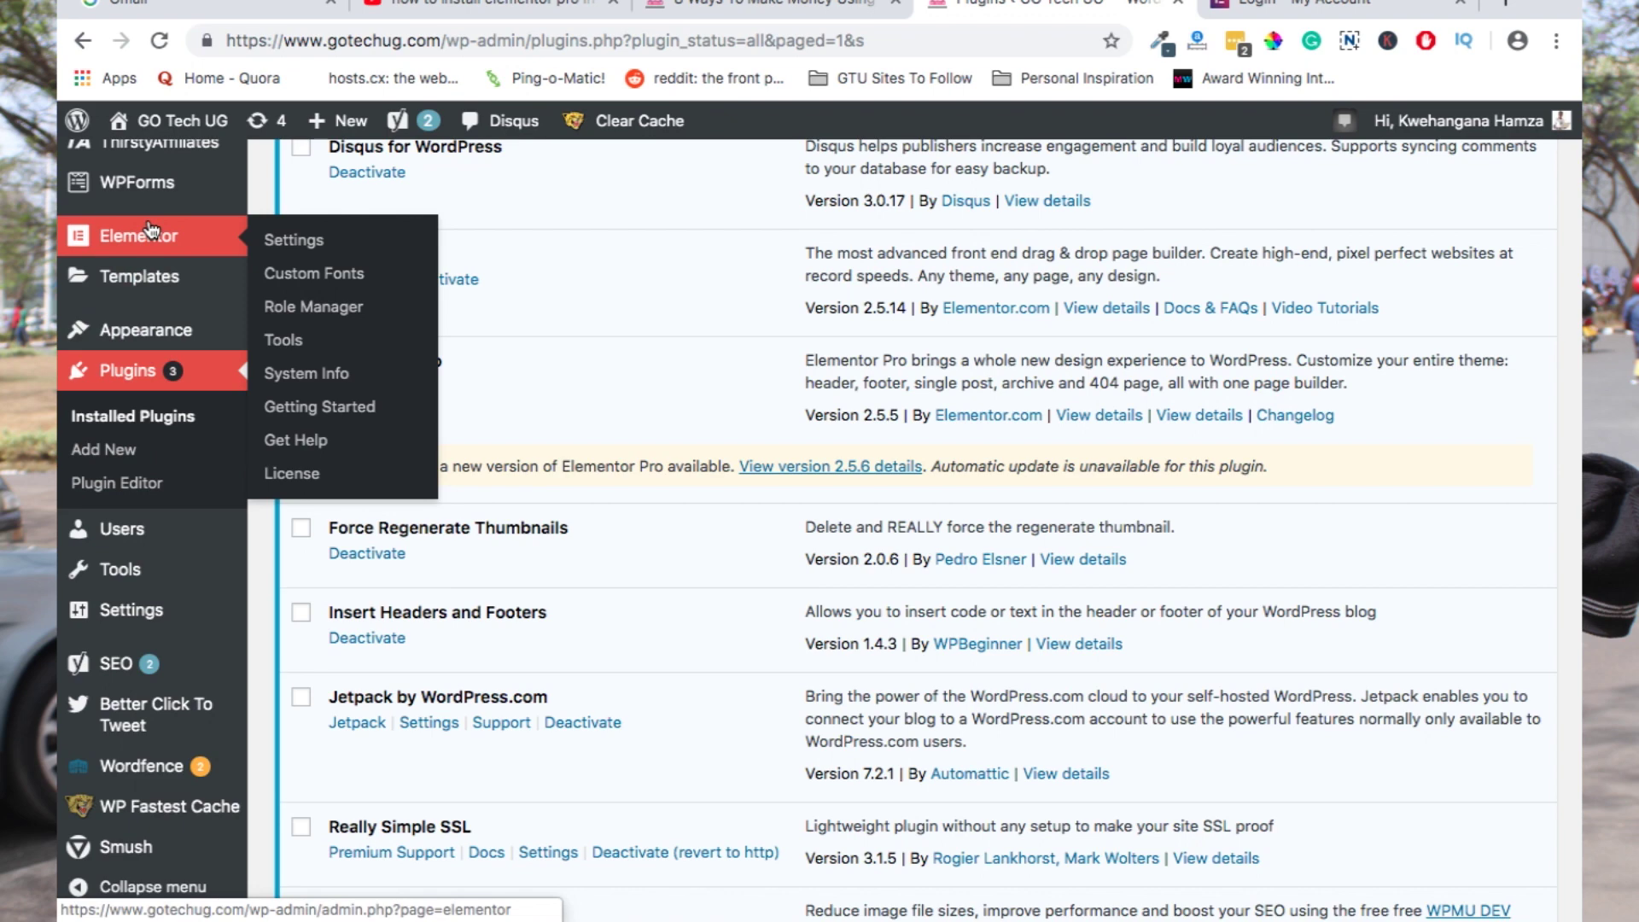
- Open Templates > Saved Templates and review the 'Guides and Case Studies' entry
scroll(150, 234, "up", 2)
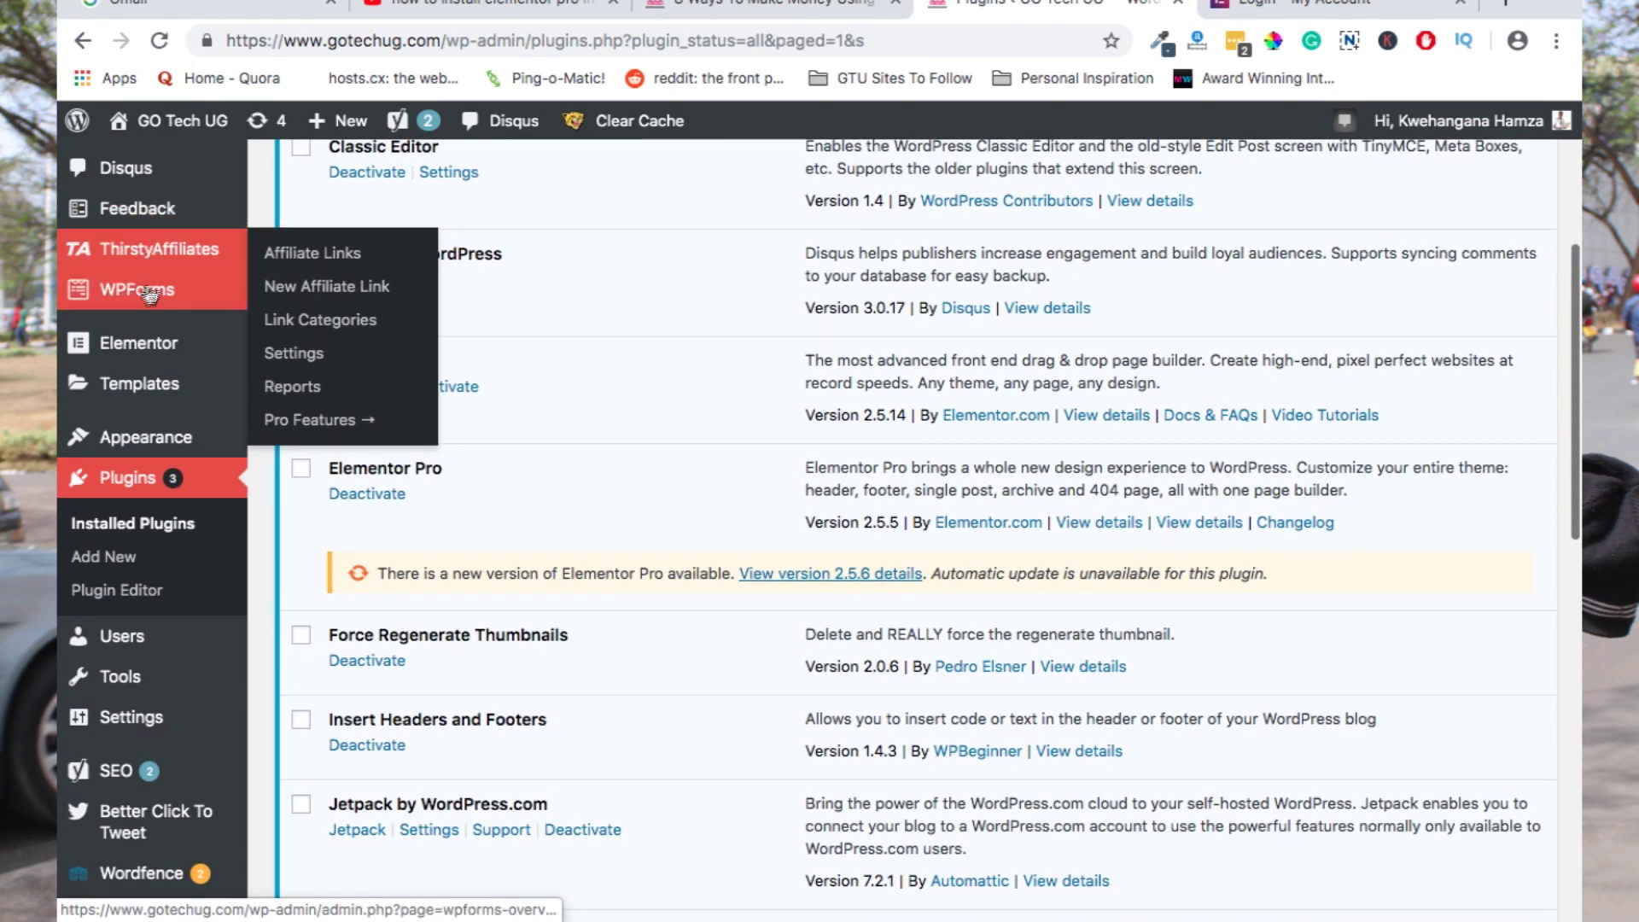
mouse_move(142, 341)
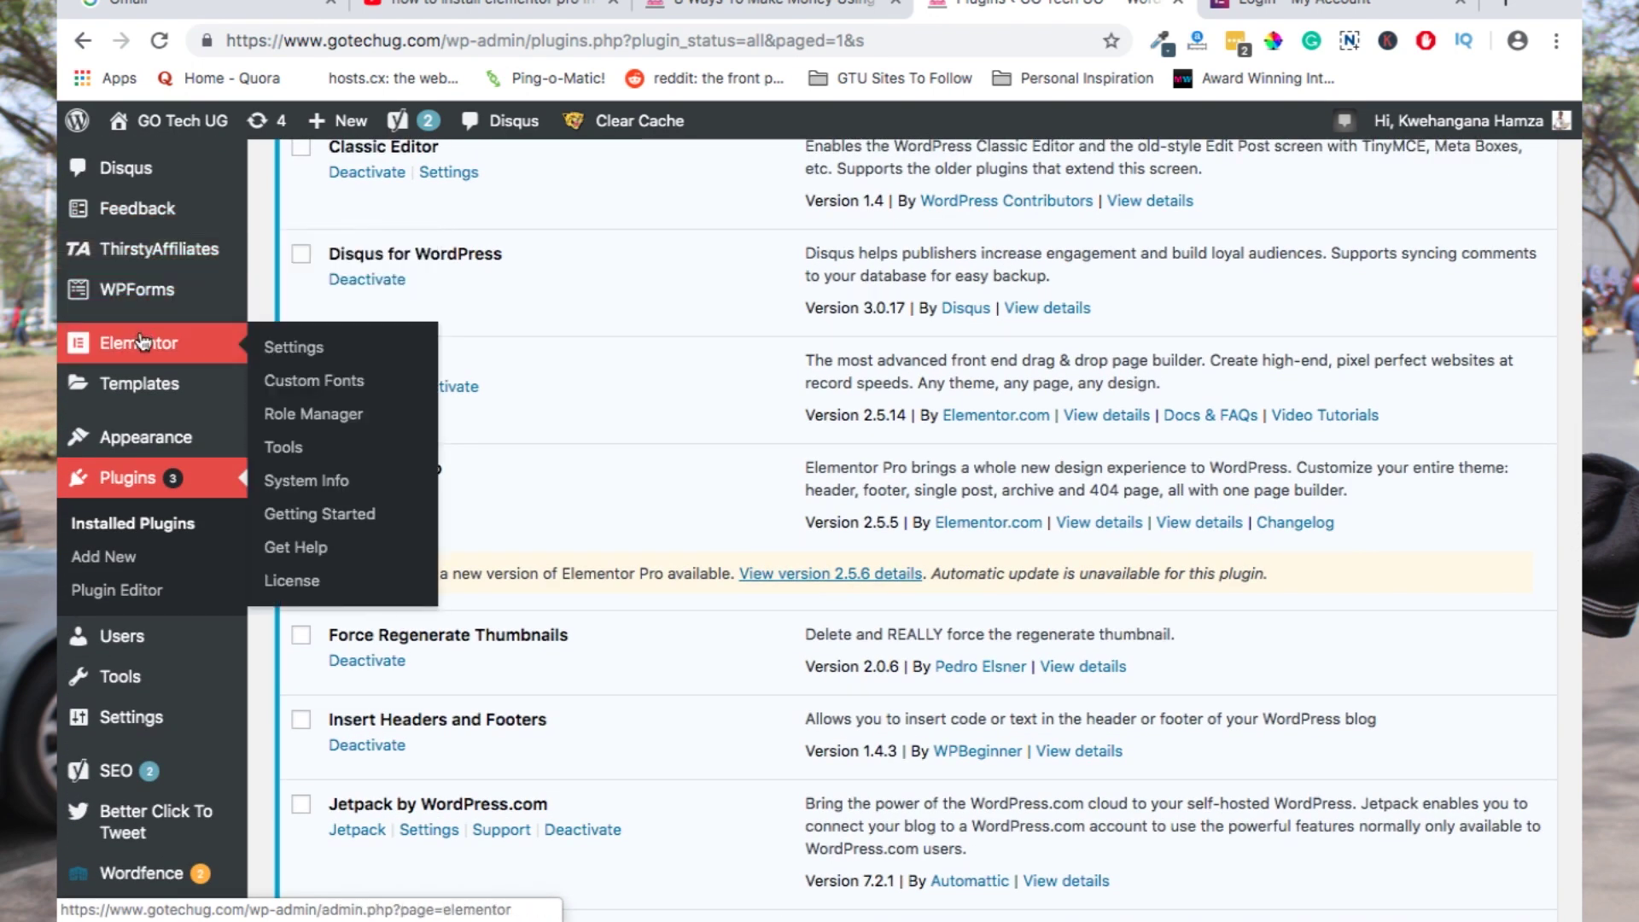
mouse_move(102, 385)
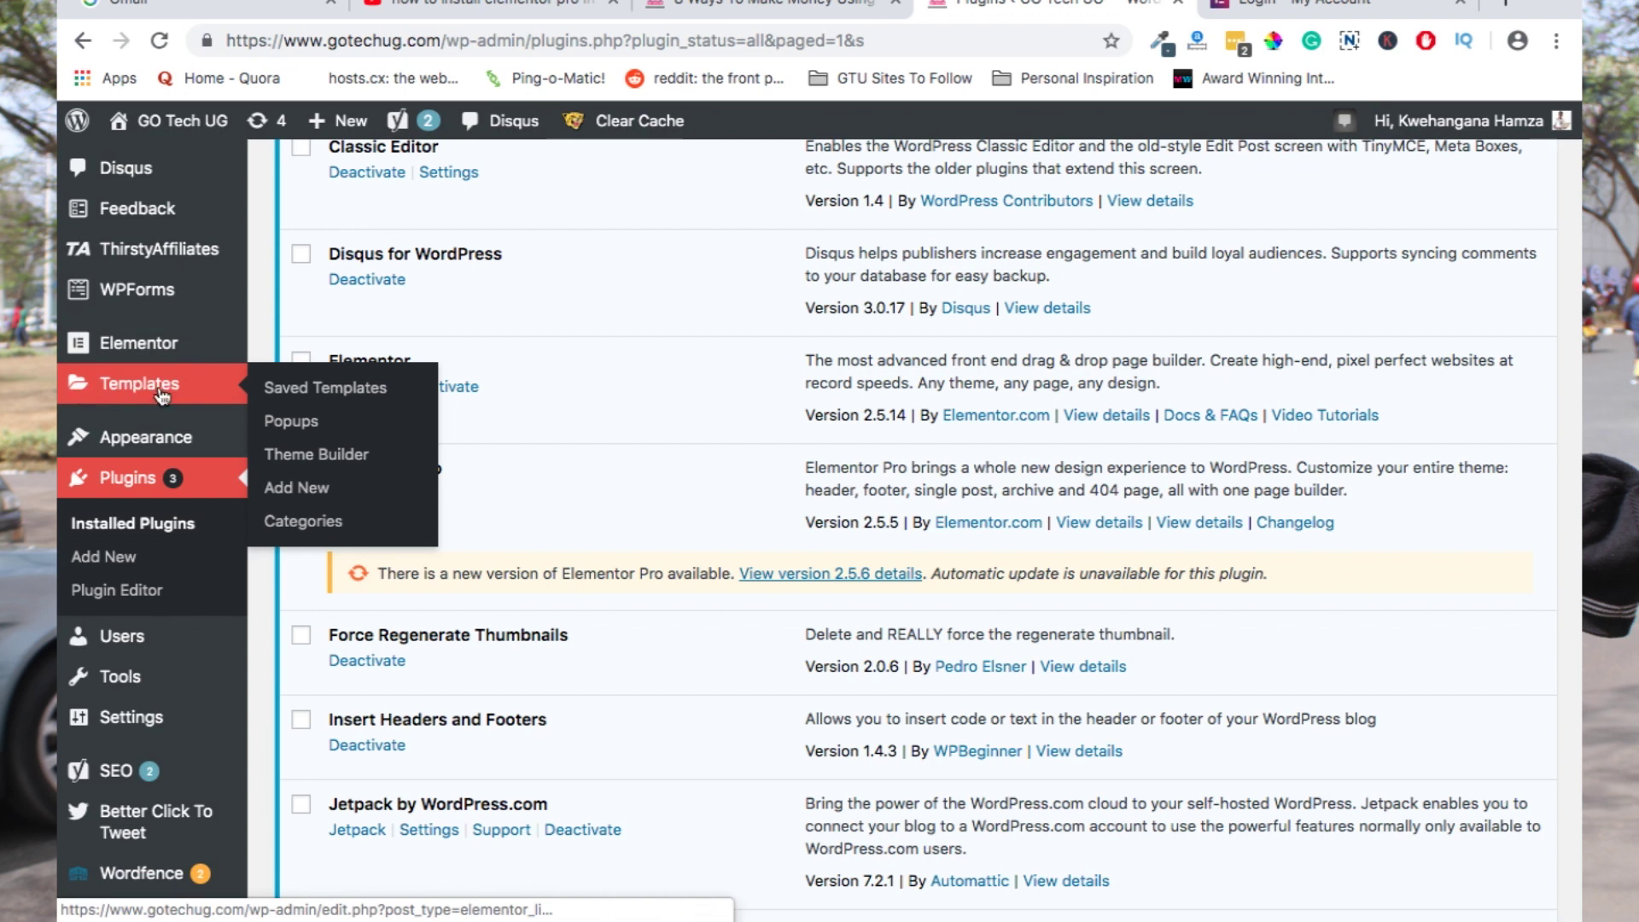
left_click(109, 386)
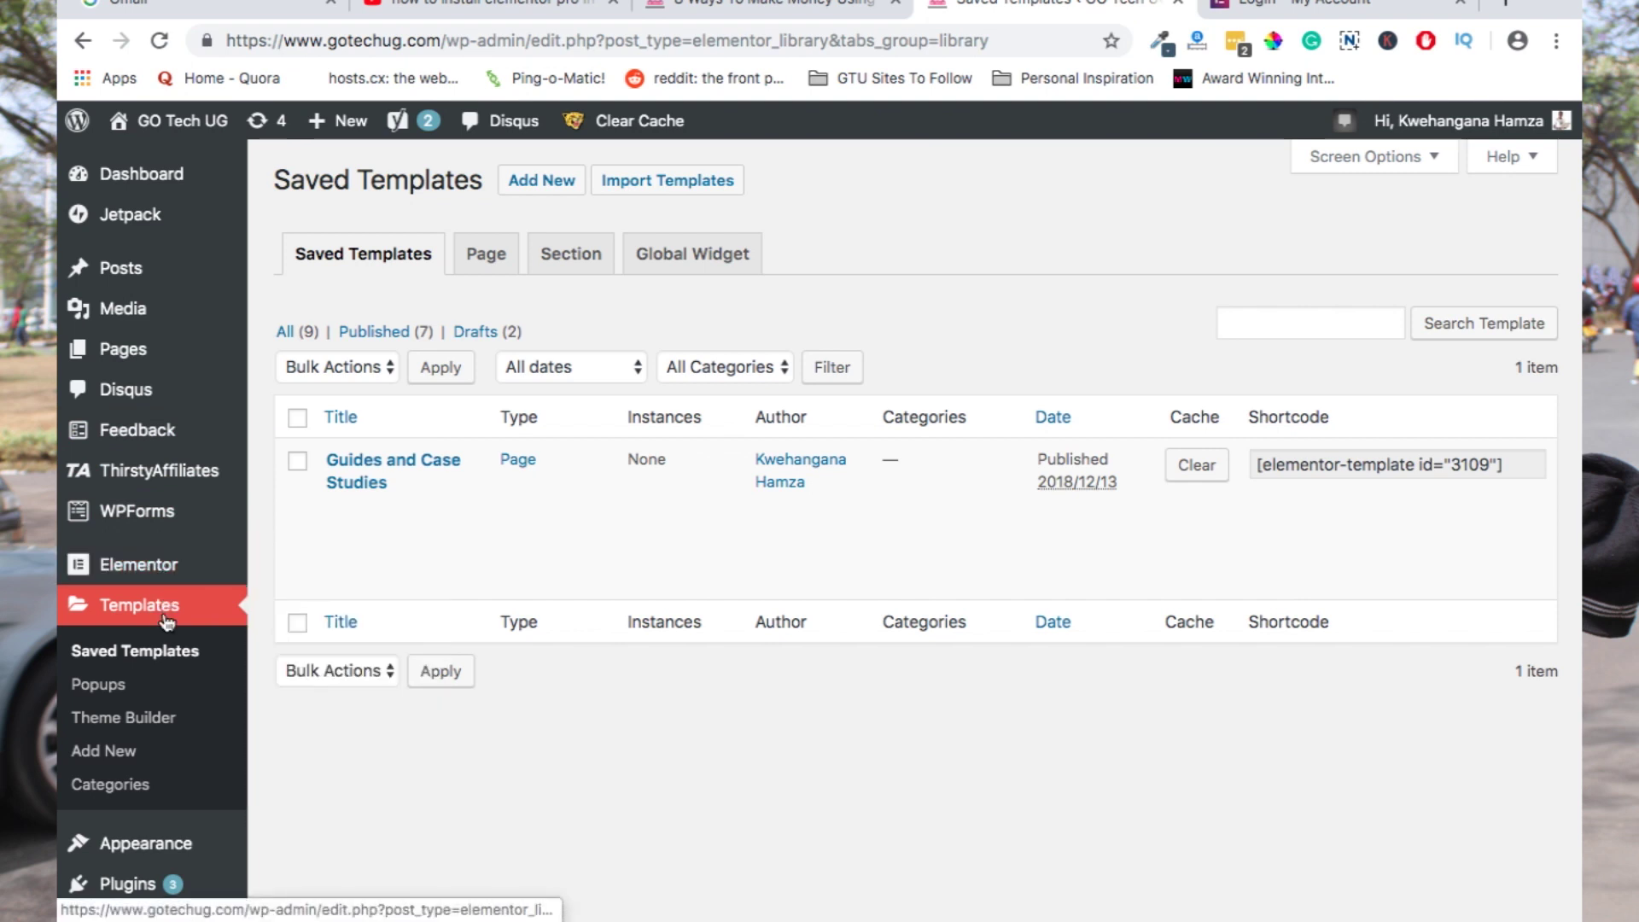
scroll(152, 704, "down", 1)
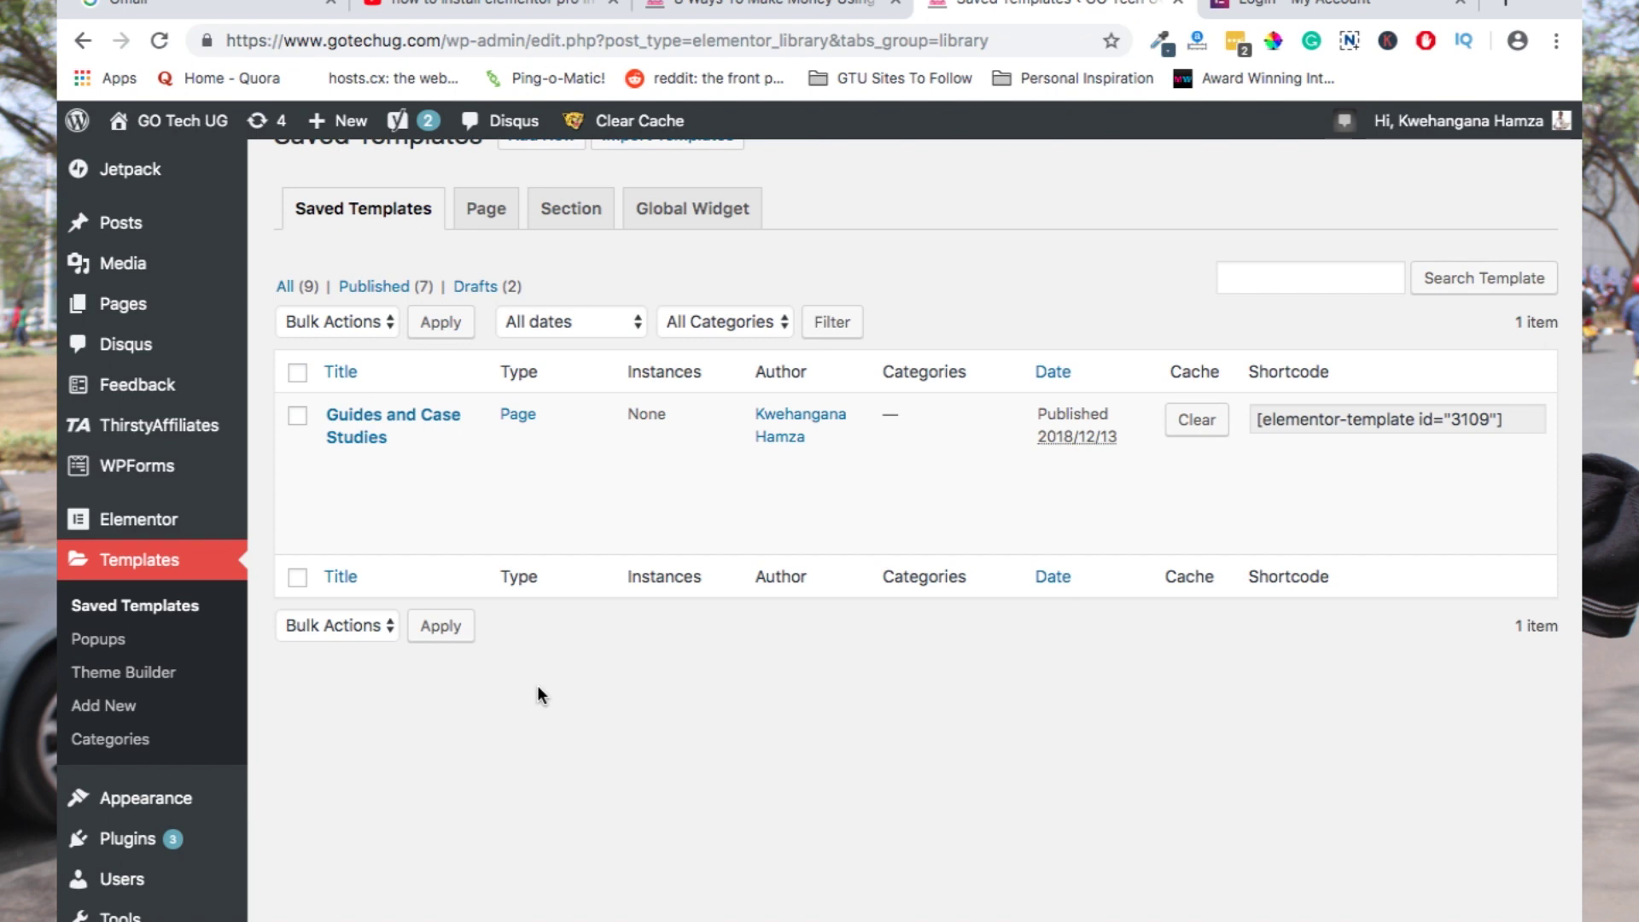
scroll(538, 689, "up", 1)
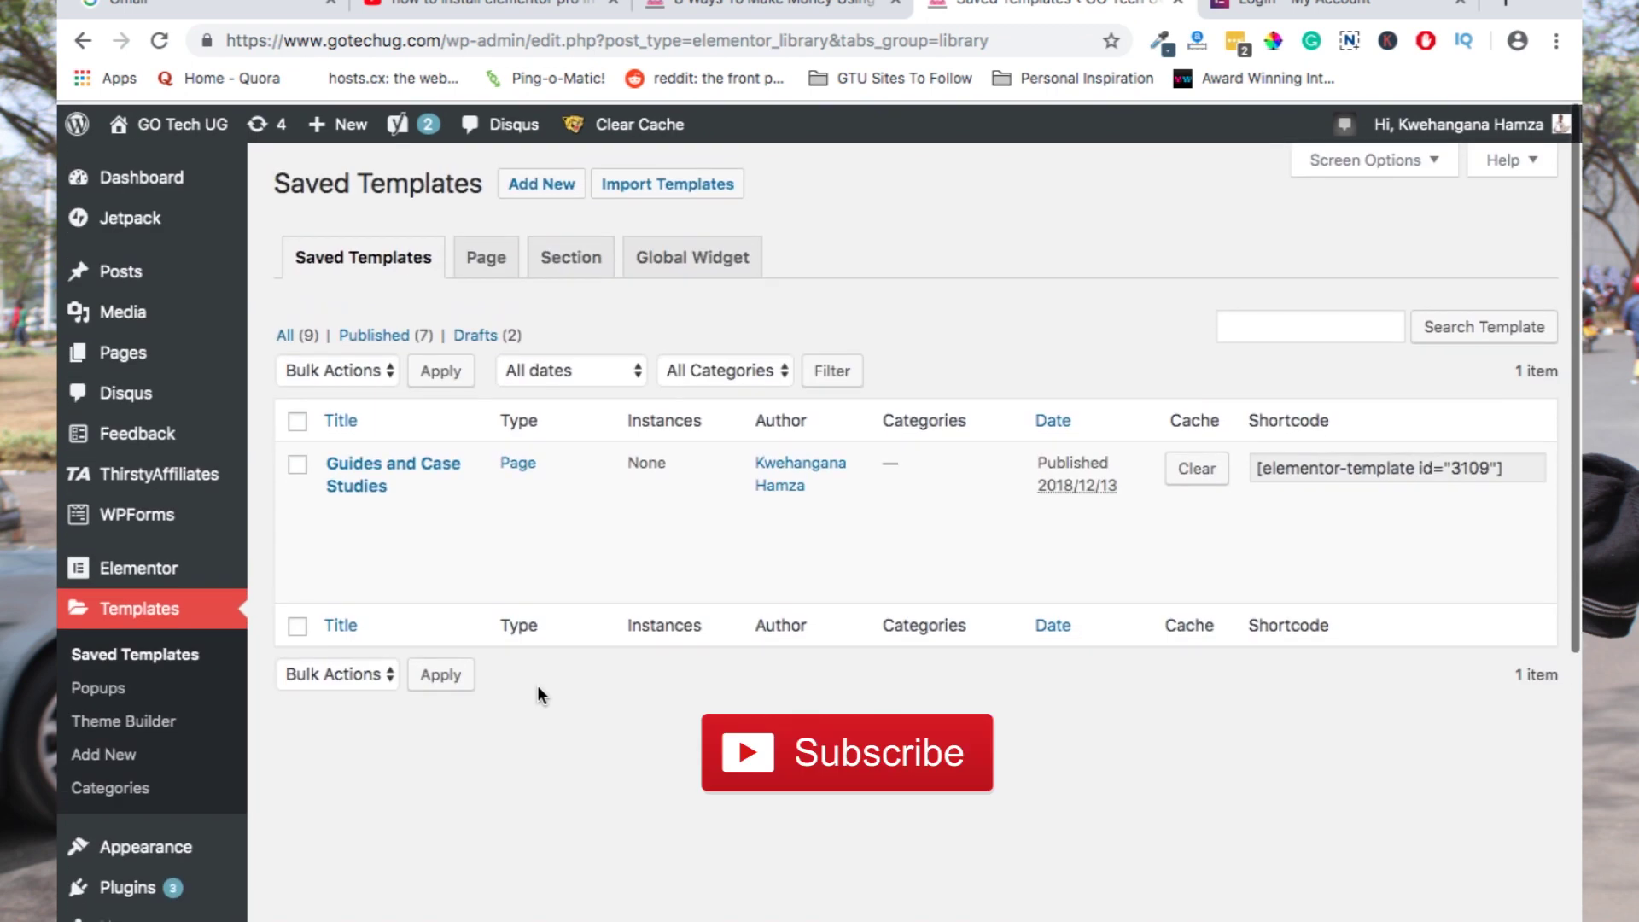